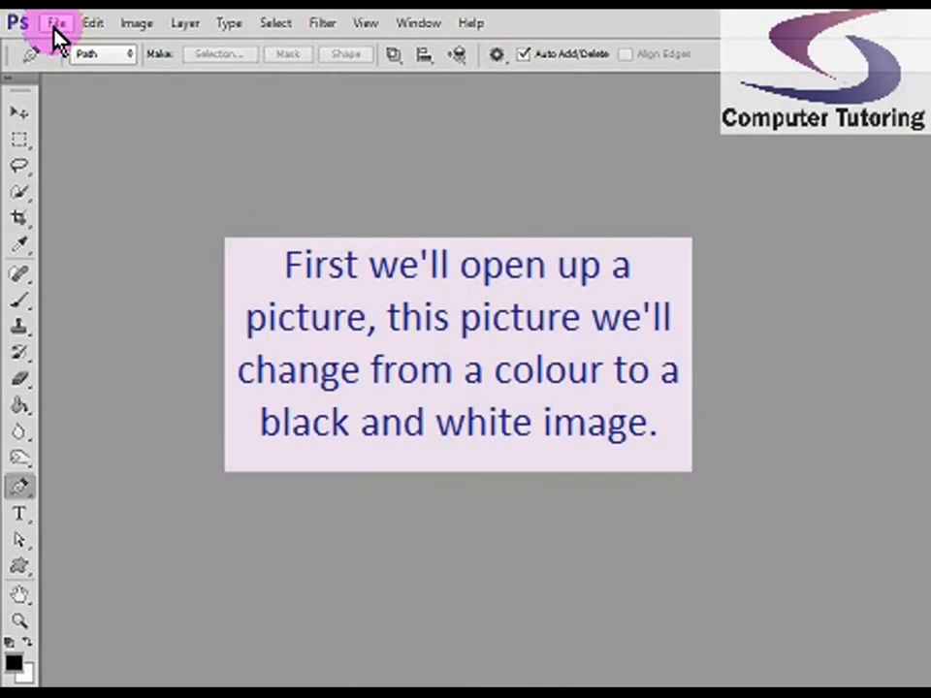
Step: Open the picture DSC00137.JPG from the Images to Process folder in the Adobe Photoshop CS5 Exercises
click(56, 24)
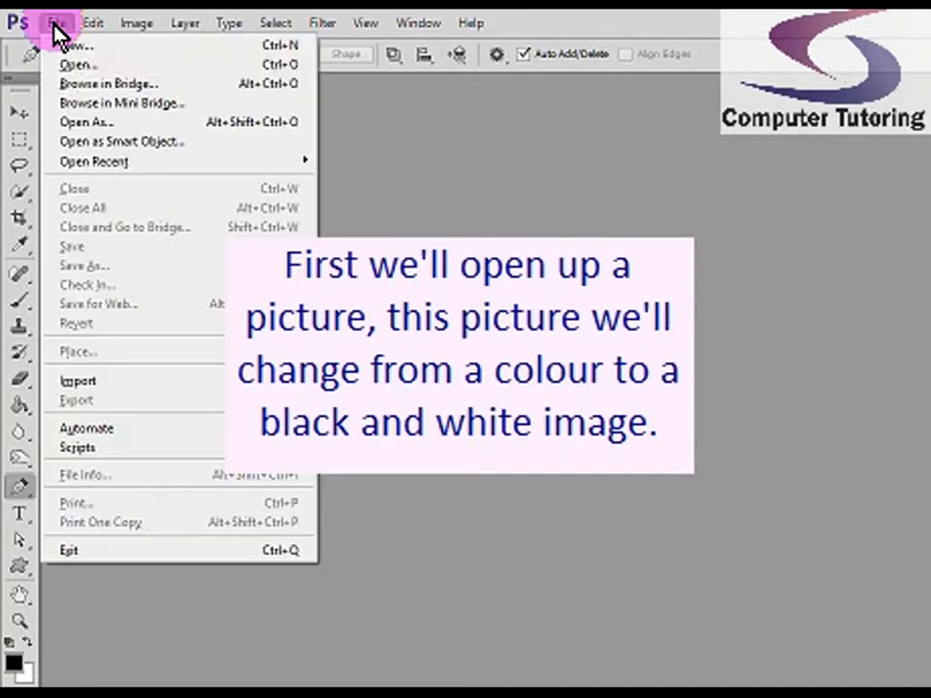
click(64, 64)
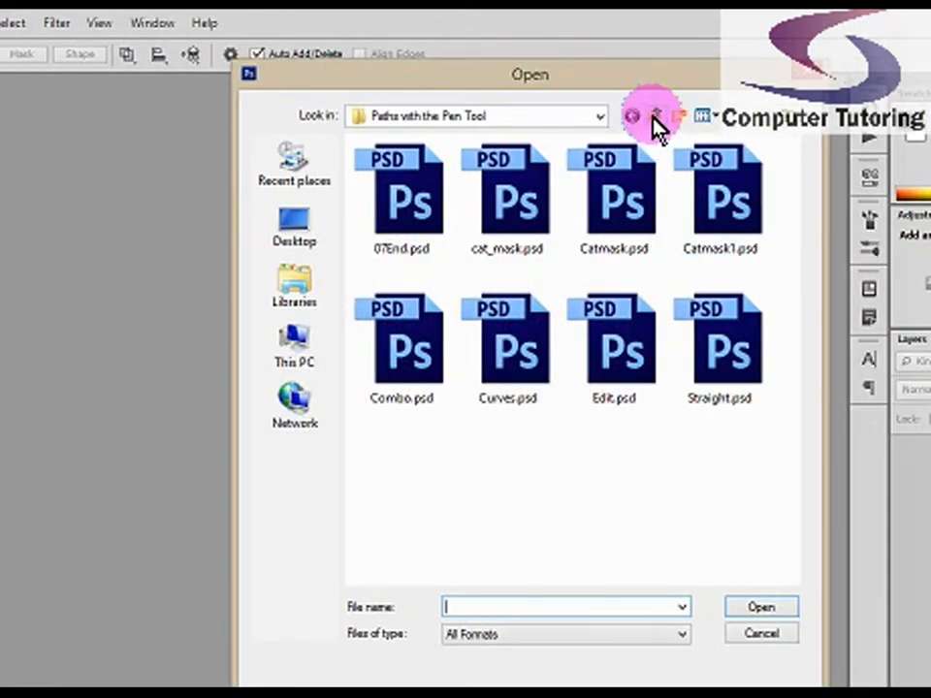
click(923, 116)
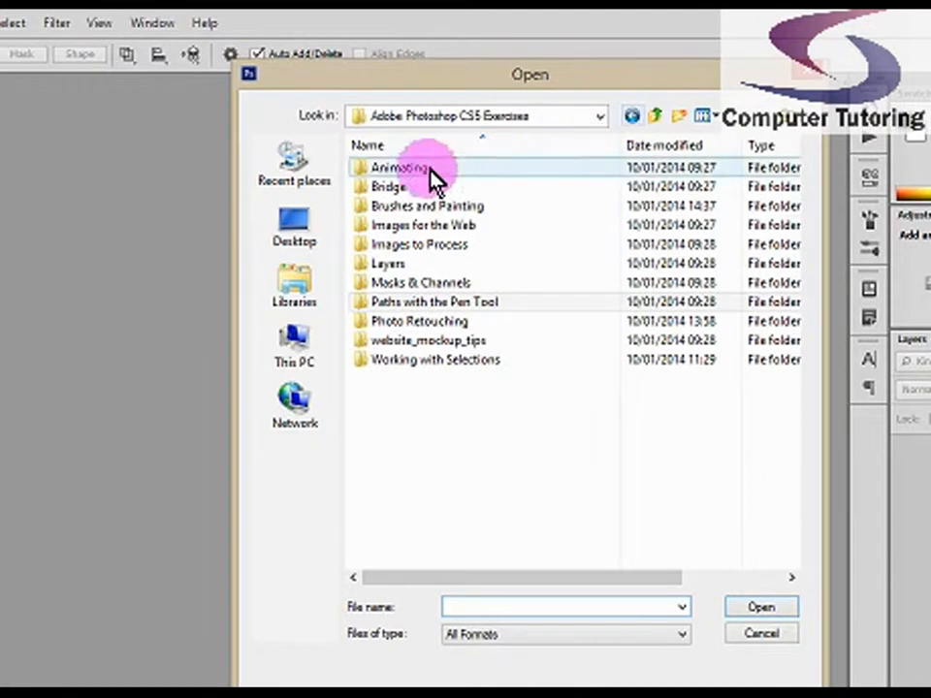
click(373, 249)
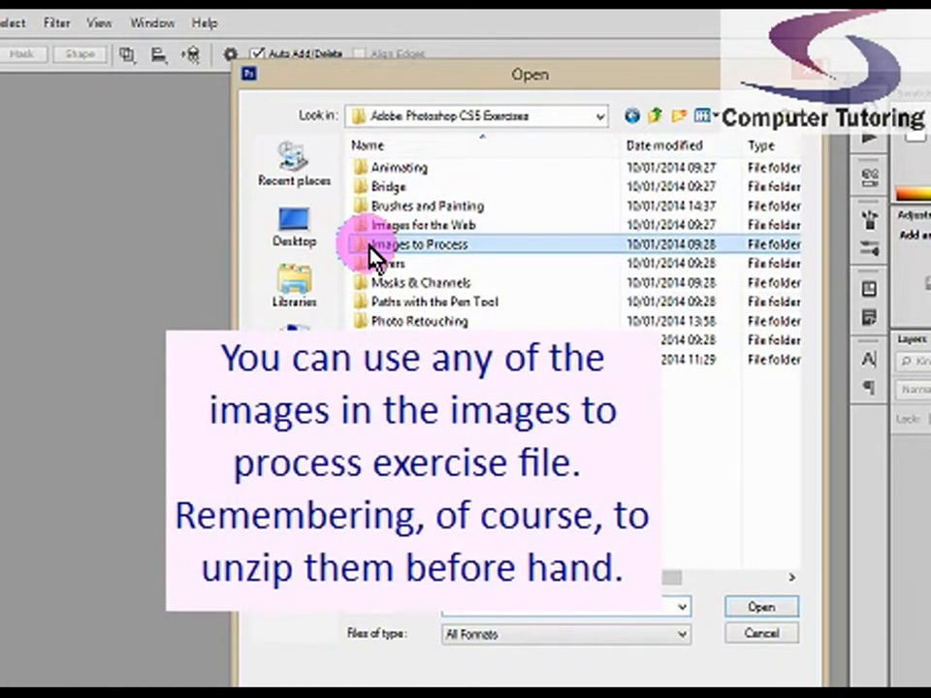
double_click(370, 246)
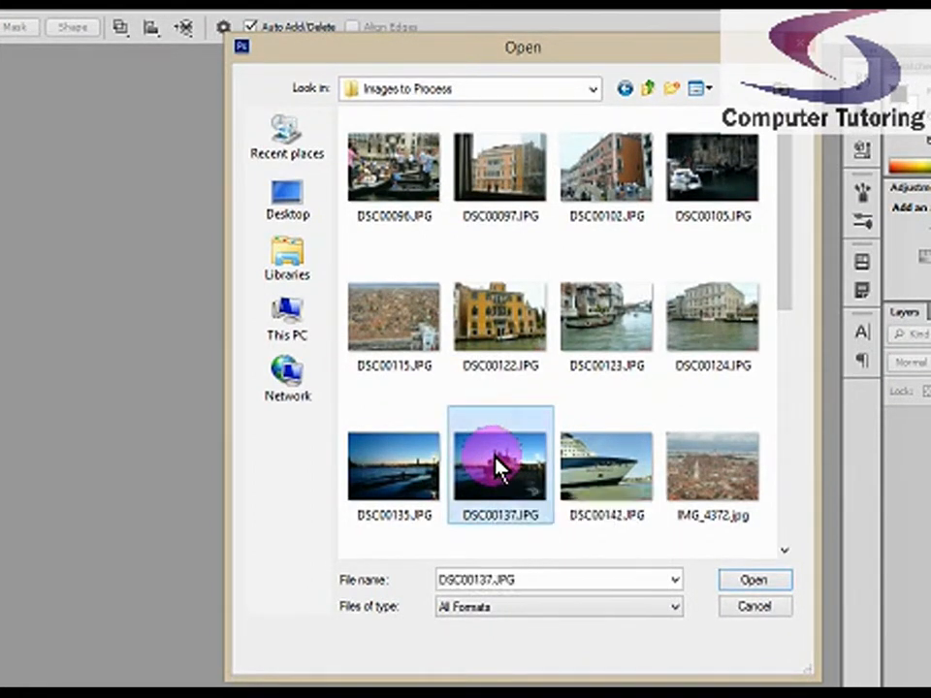
double_click(495, 467)
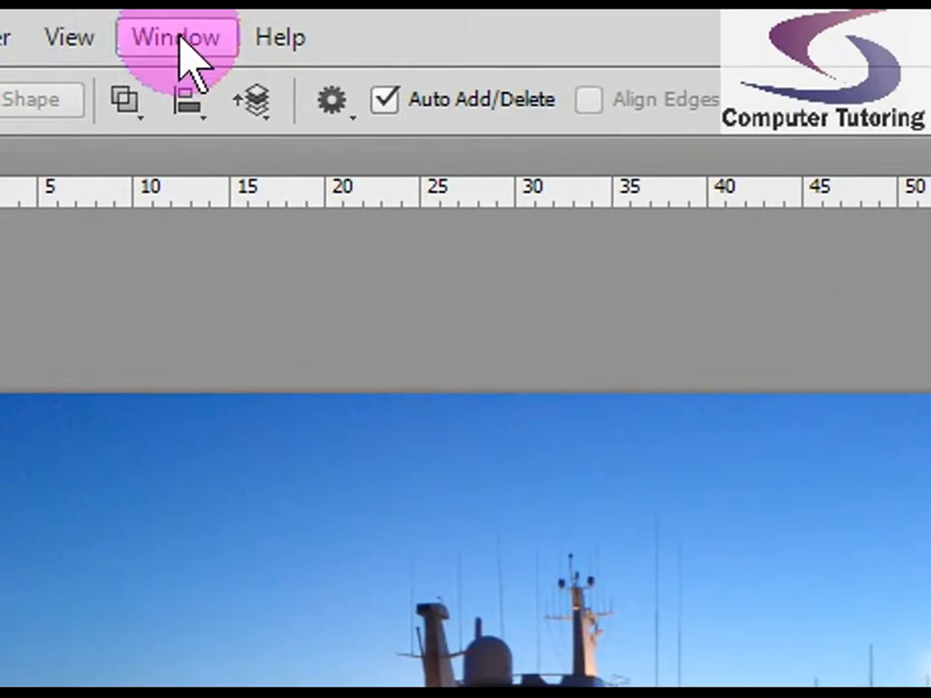
Step: Display the Actions panel and enlarge it downwards so that more of the action list fits
click(181, 42)
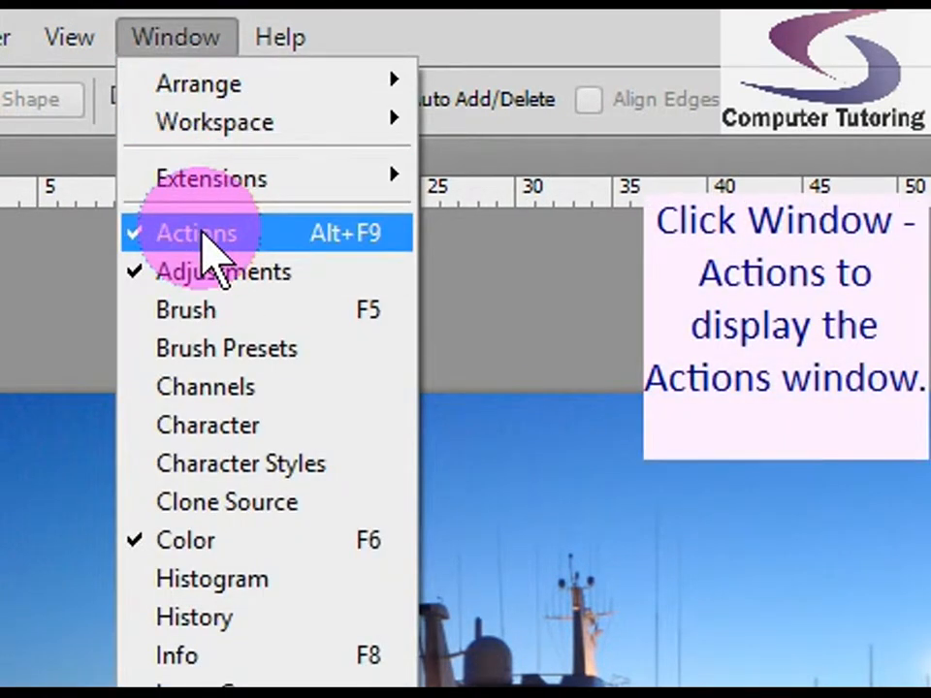
click(201, 233)
click(185, 45)
click(220, 238)
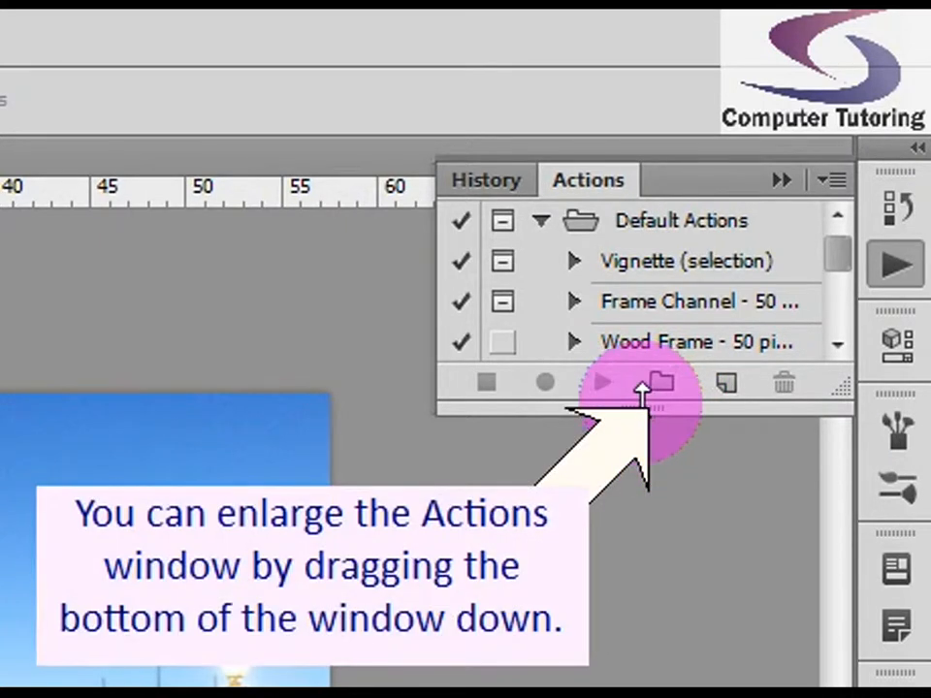
drag(648, 398, 702, 696)
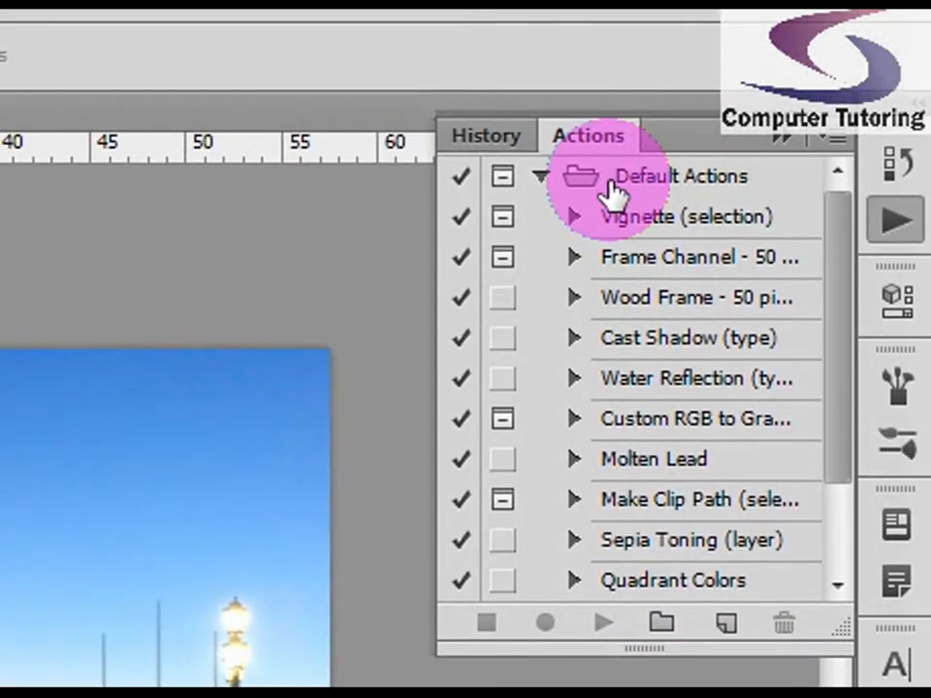
Step: View the built-in actions in the Default Actions set and collapse the set again
click(540, 42)
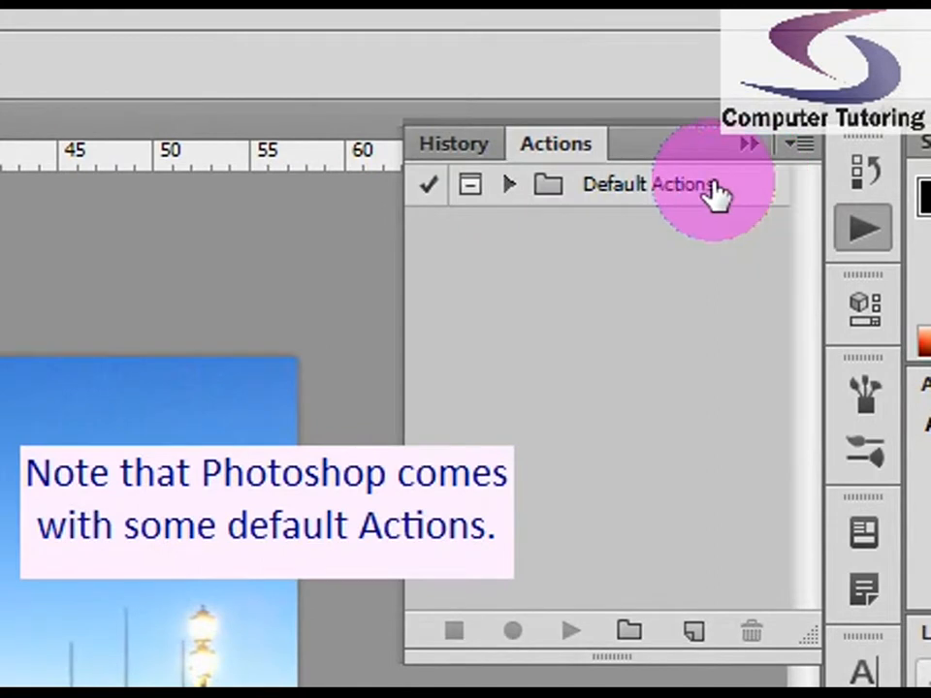
click(509, 184)
click(507, 186)
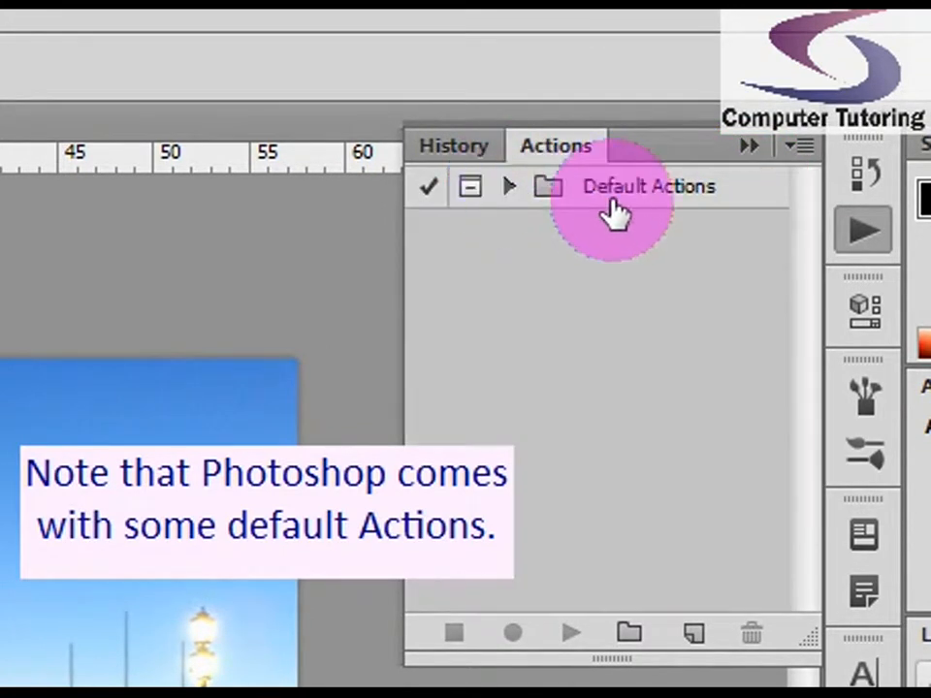
click(509, 186)
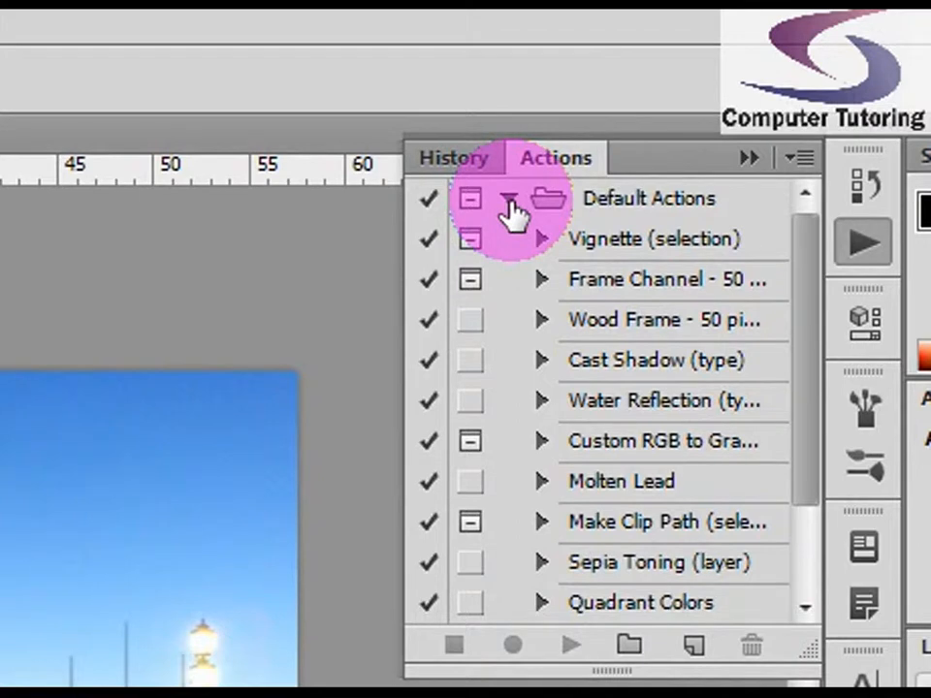
click(508, 198)
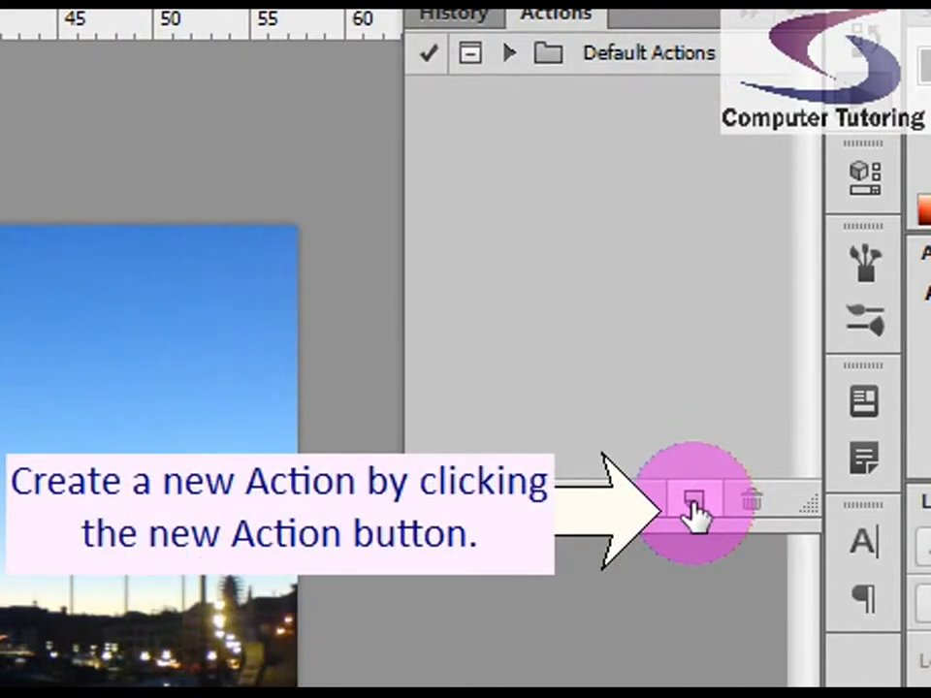
Step: Create an action named "Black & White Photo" in the Default Actions set with function key None and start recording it
click(694, 501)
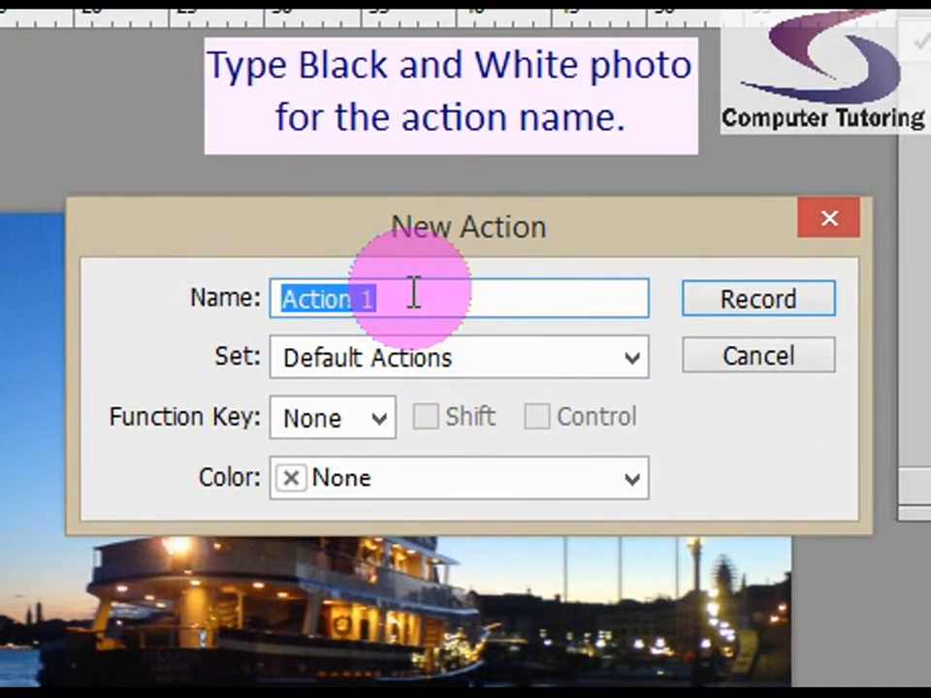
text(B)
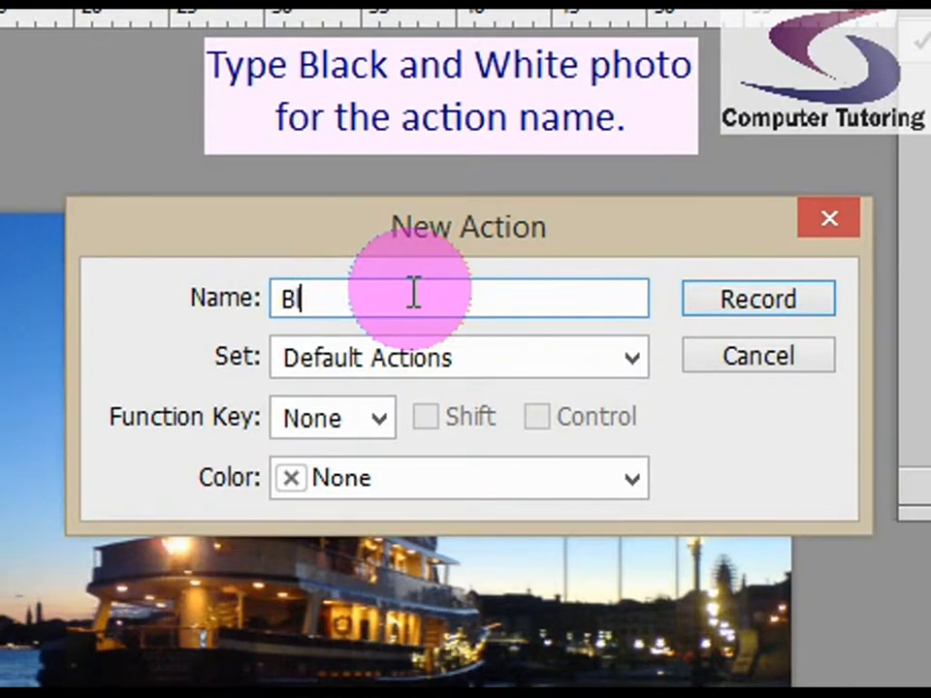
text(lack & White Photo)
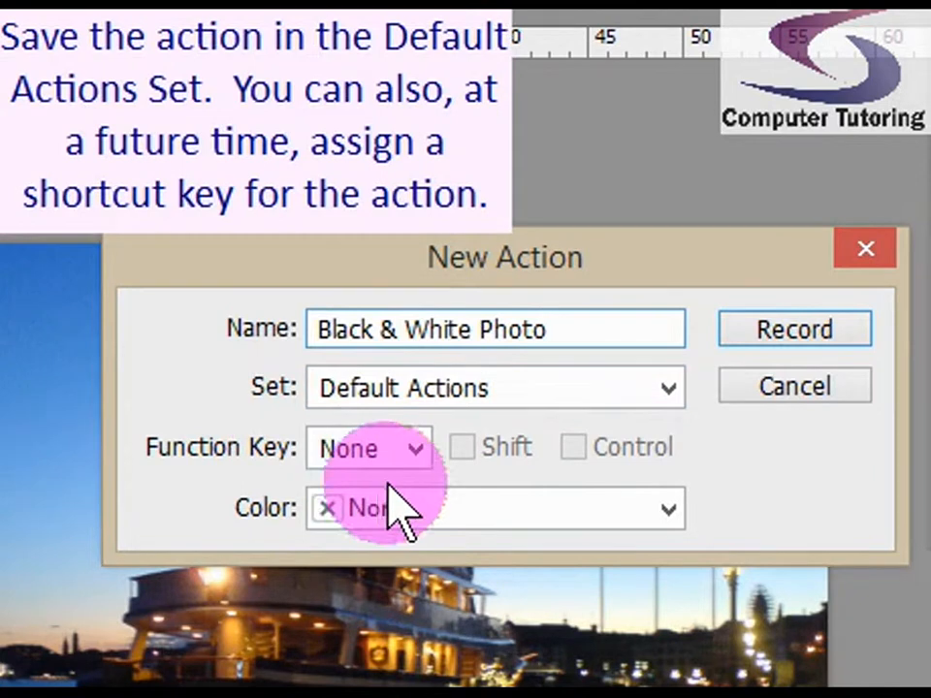
click(379, 449)
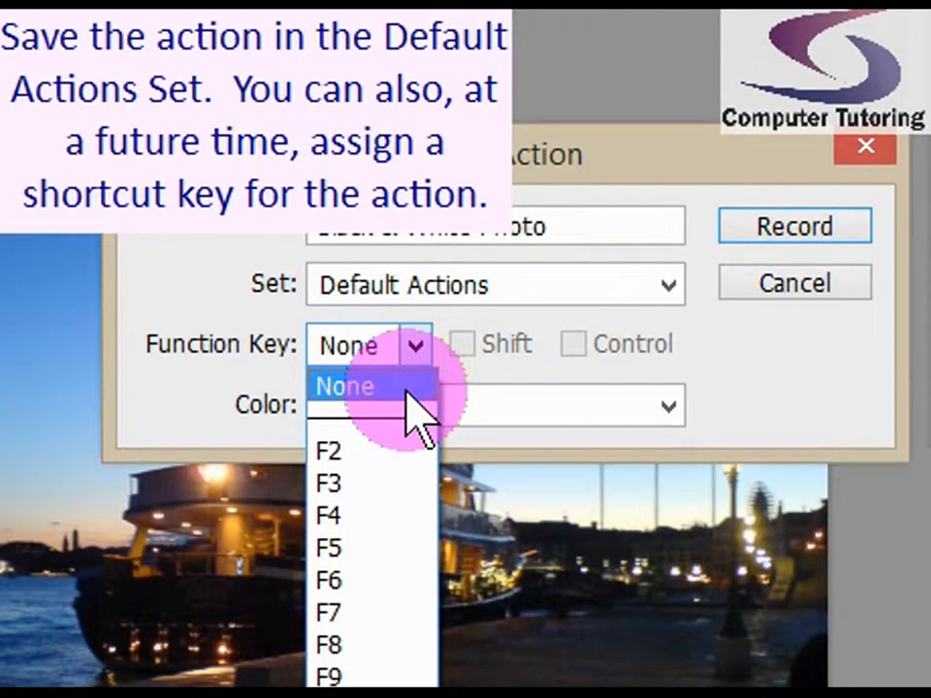
click(410, 388)
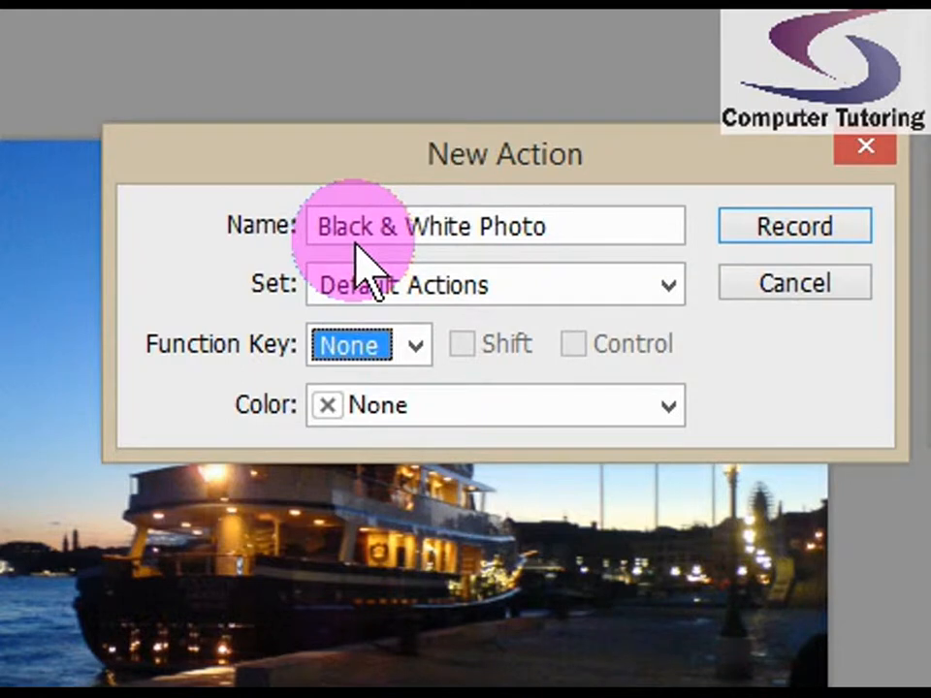
click(743, 231)
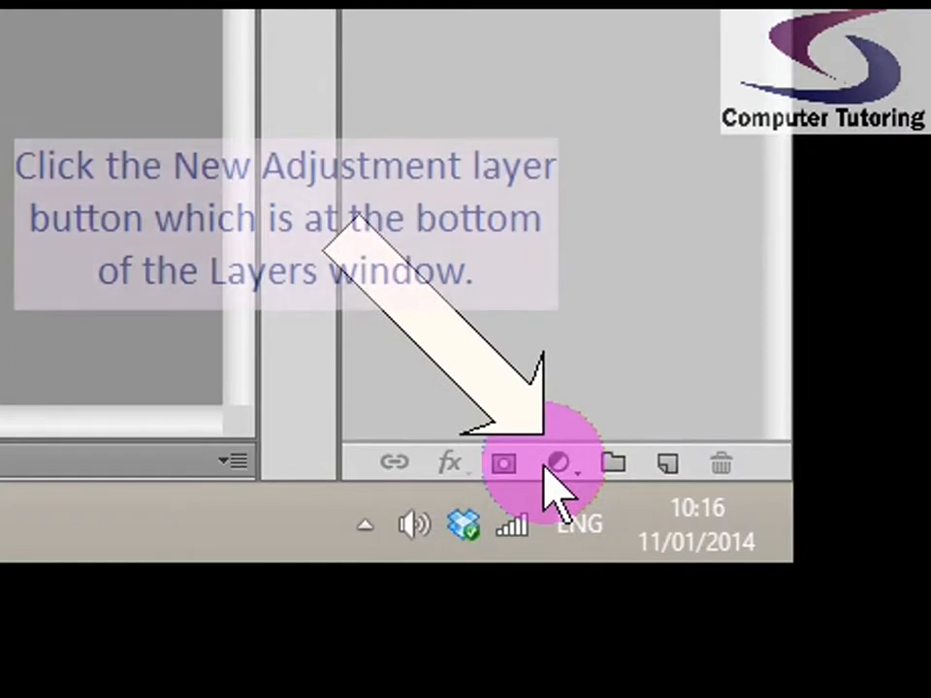
Step: Add a Black & White adjustment layer, set its Reds to 19 and adjust its Blues slightly
click(560, 465)
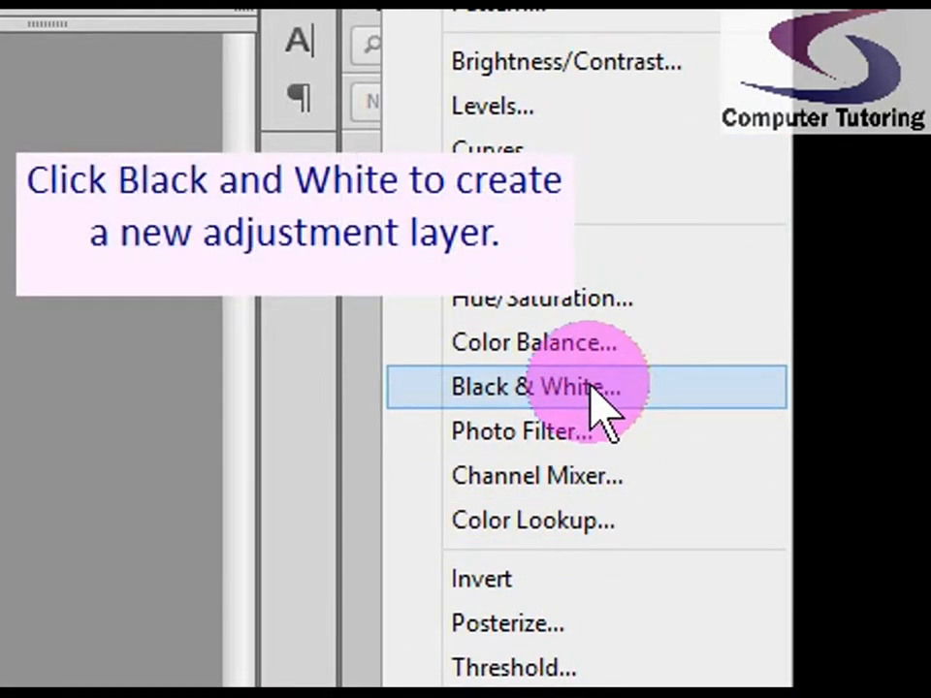
click(594, 393)
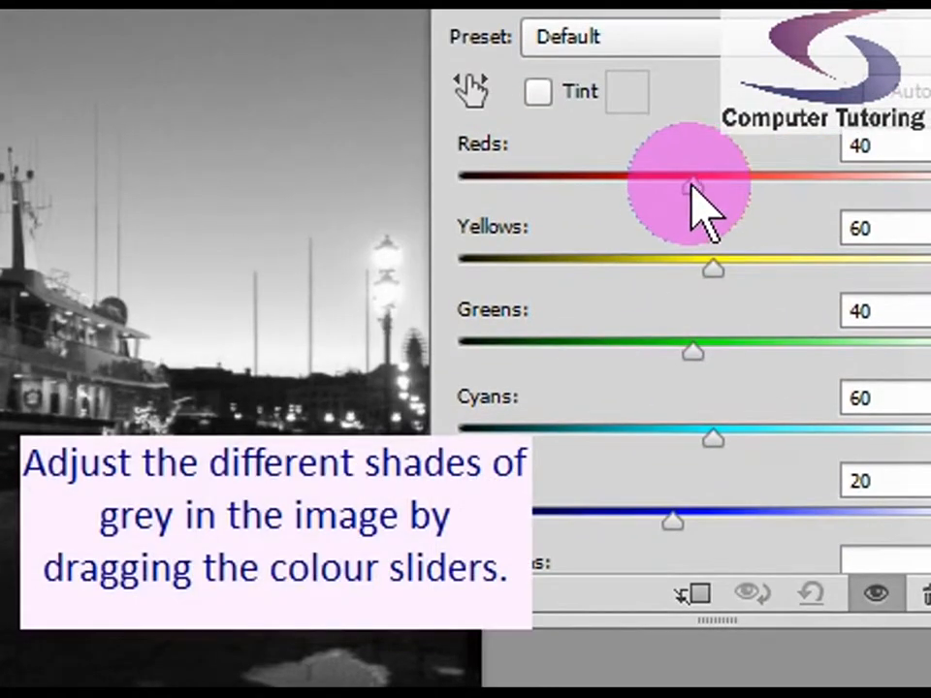
drag(692, 148, 718, 150)
drag(717, 194, 676, 199)
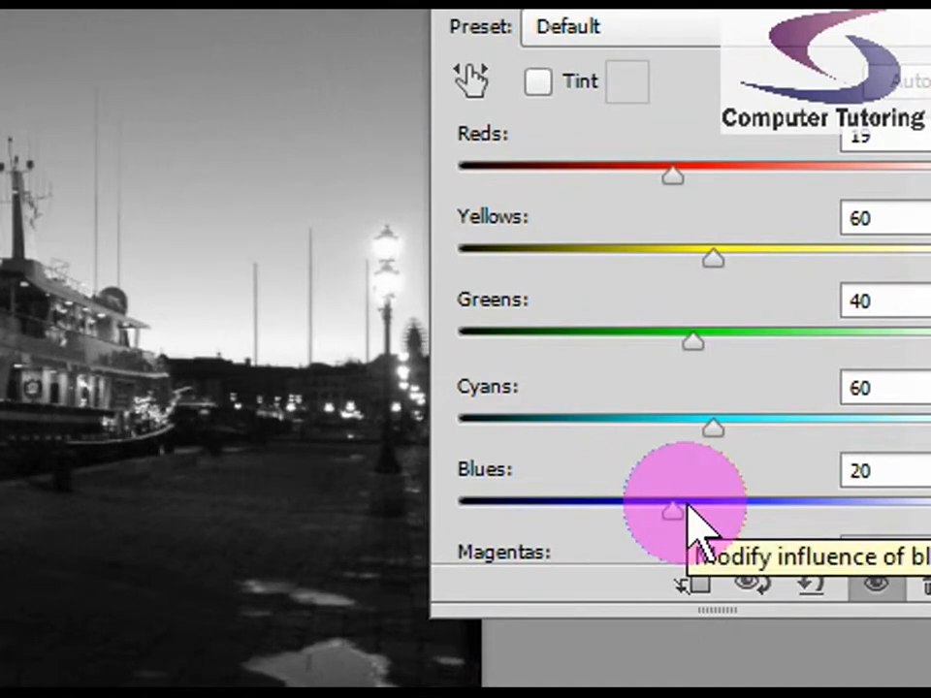
mouse_move(671, 511)
mouse_down()
mouse_move(623, 500)
mouse_move(717, 501)
mouse_move(581, 505)
mouse_move(689, 505)
mouse_move(679, 504)
mouse_up()
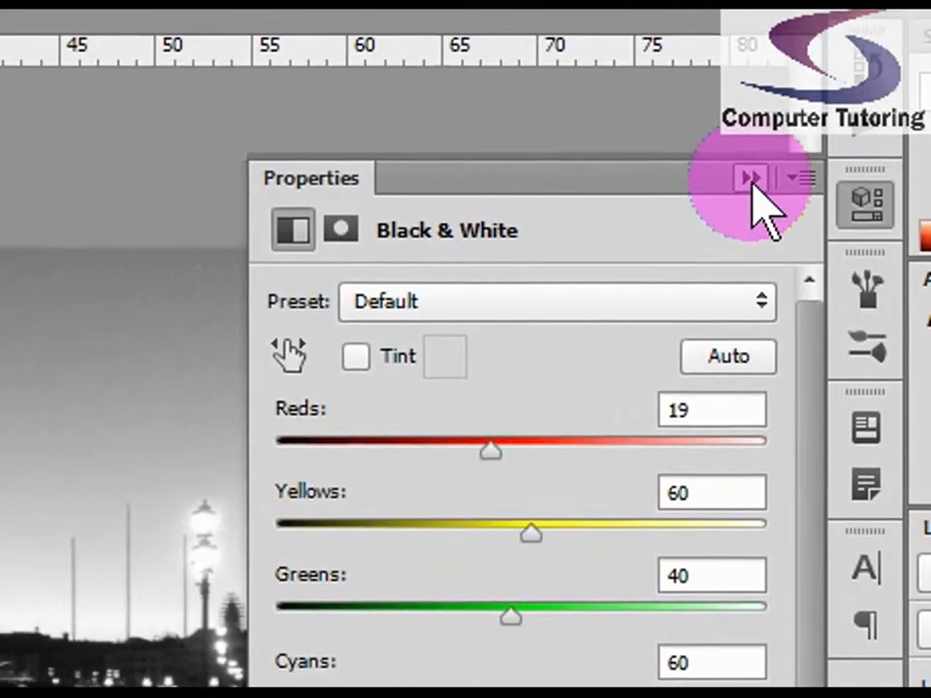
Step: Collapse the adjustment's properties, bring up the Actions panel again and close DSC00137.JPG without saving changes
click(751, 181)
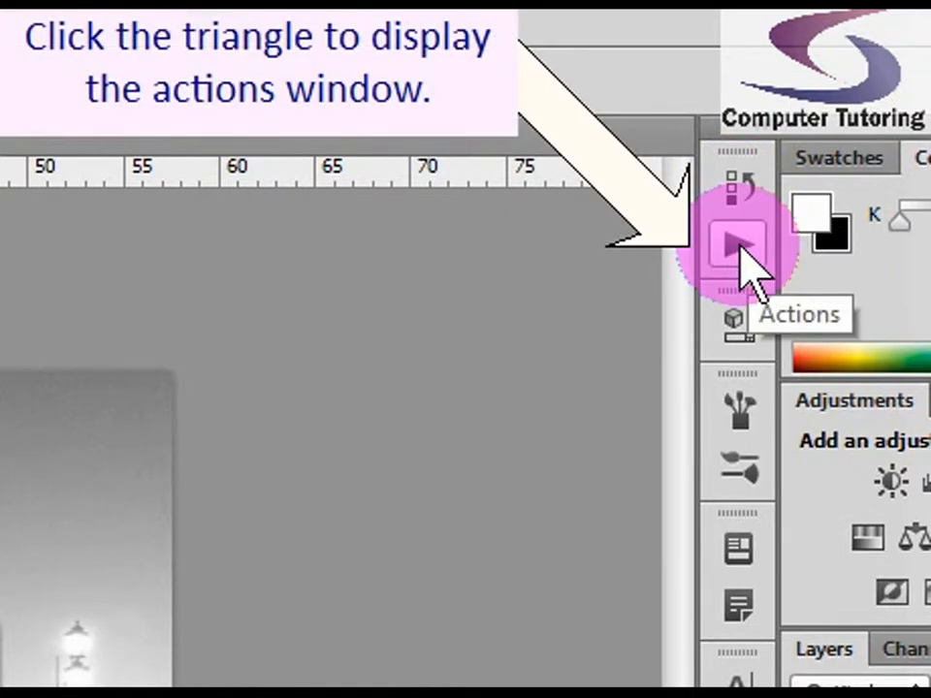
click(741, 250)
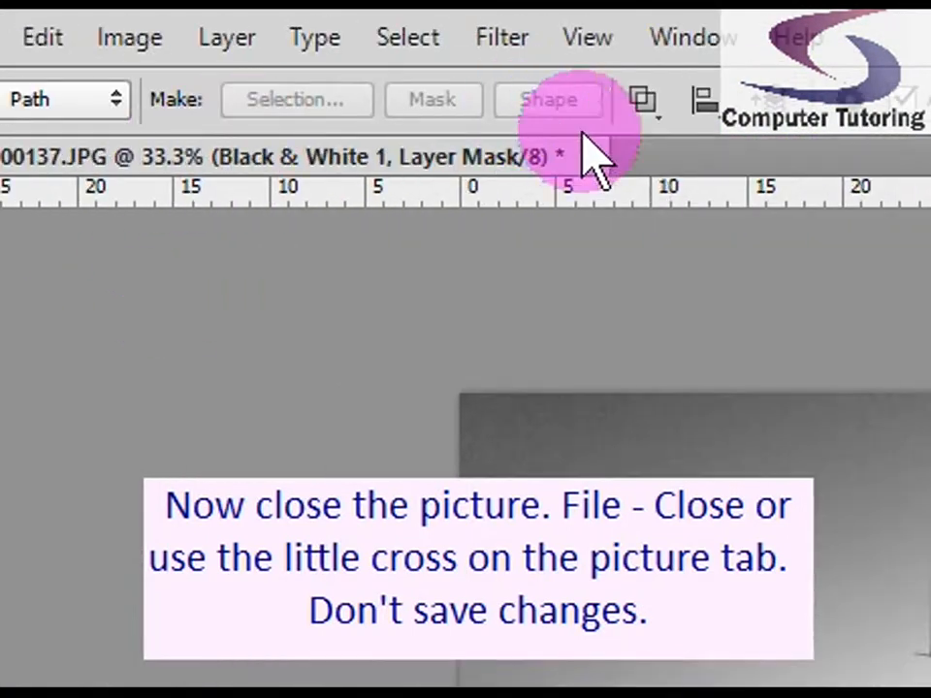
click(588, 155)
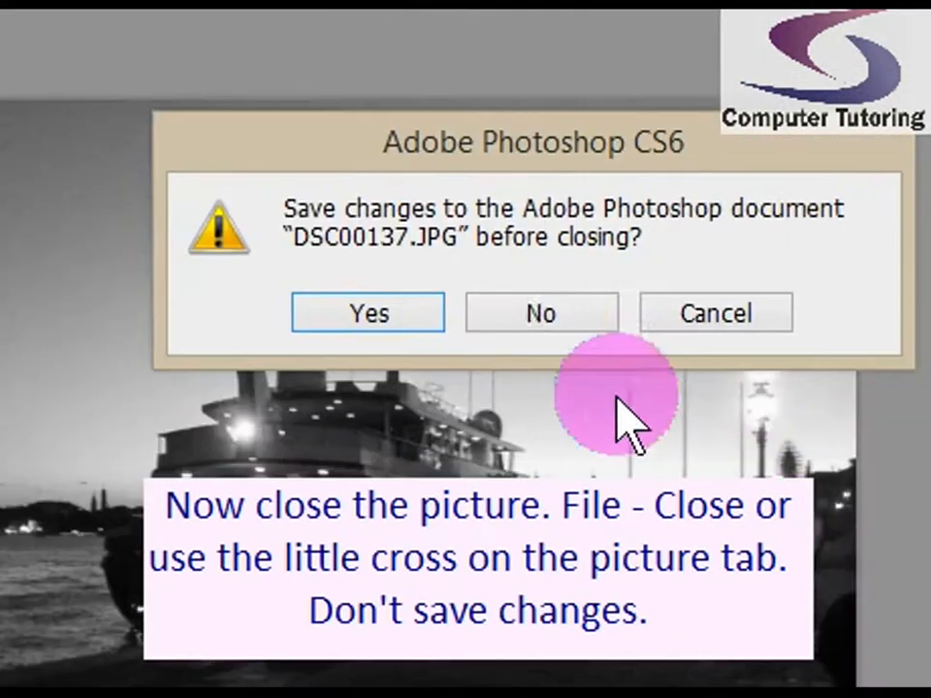
click(567, 314)
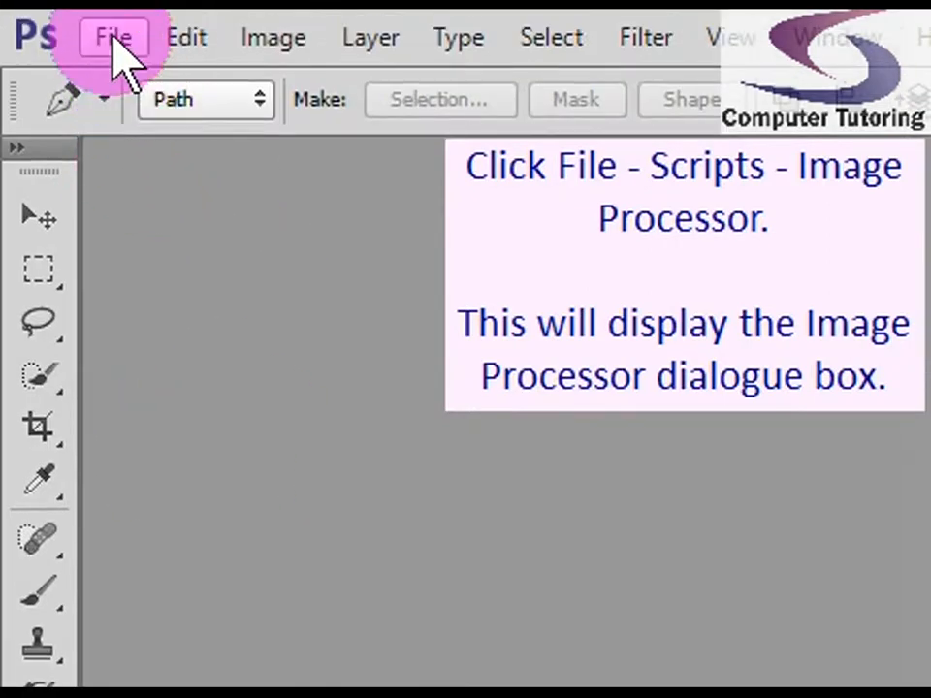
Step: Start the Image Processor script and choose the Images to Process folder as the source of the images
click(113, 39)
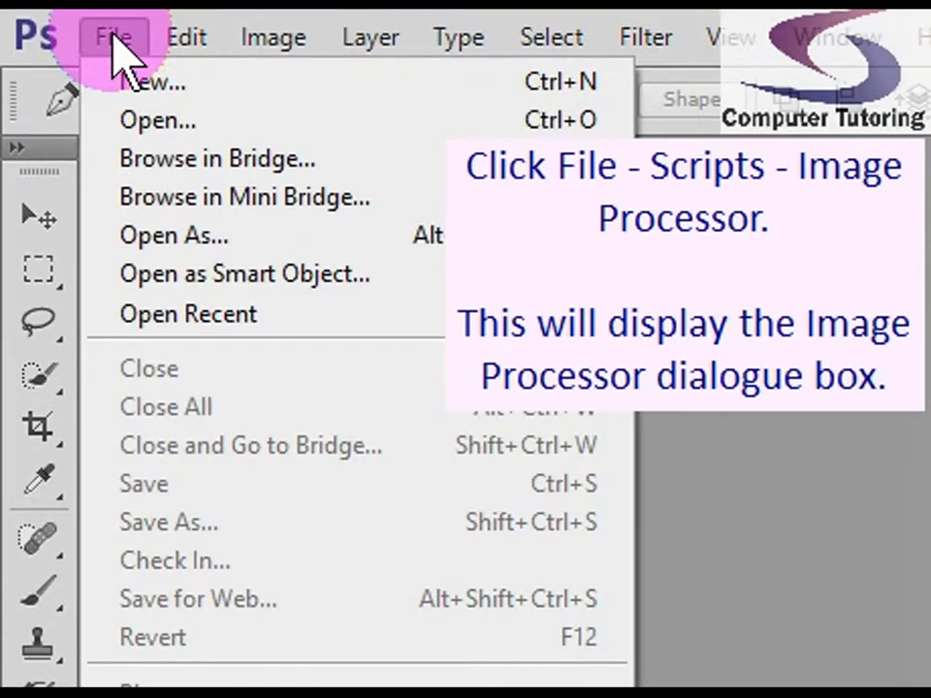
mouse_move(361, 518)
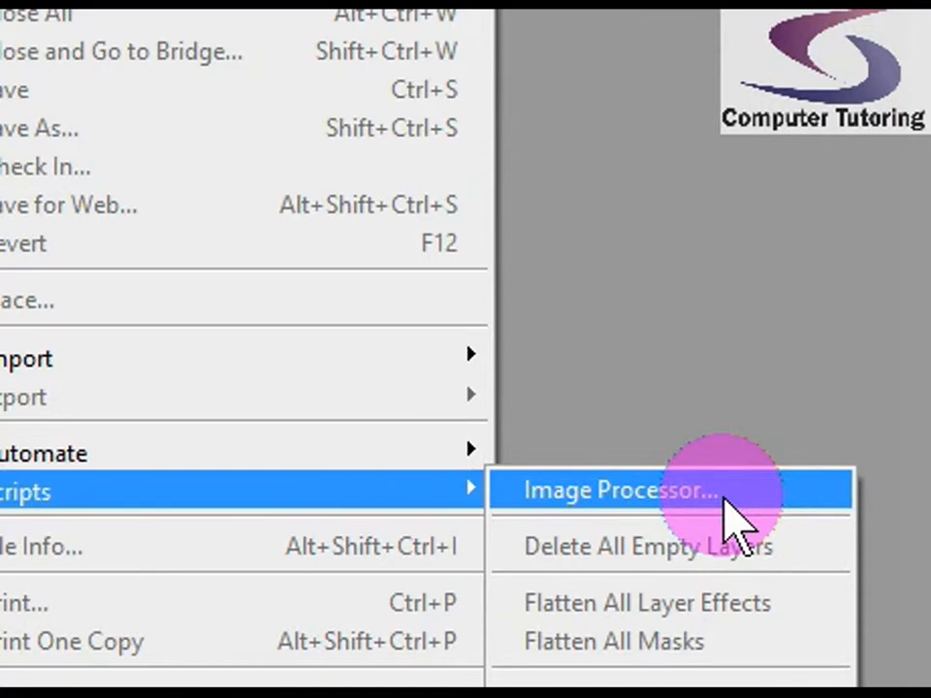
click(723, 502)
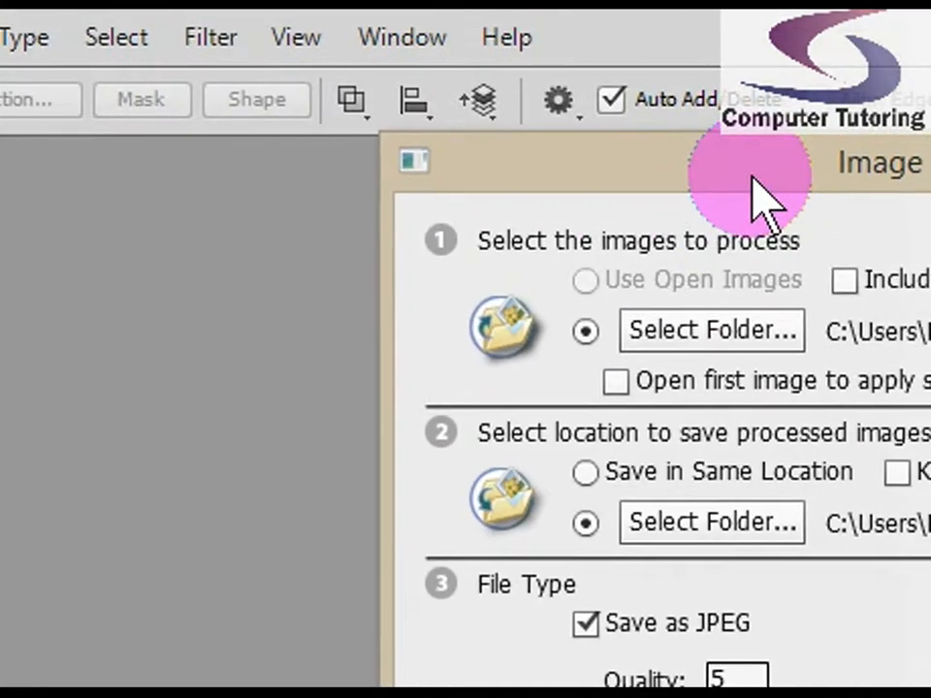
drag(752, 174, 620, 254)
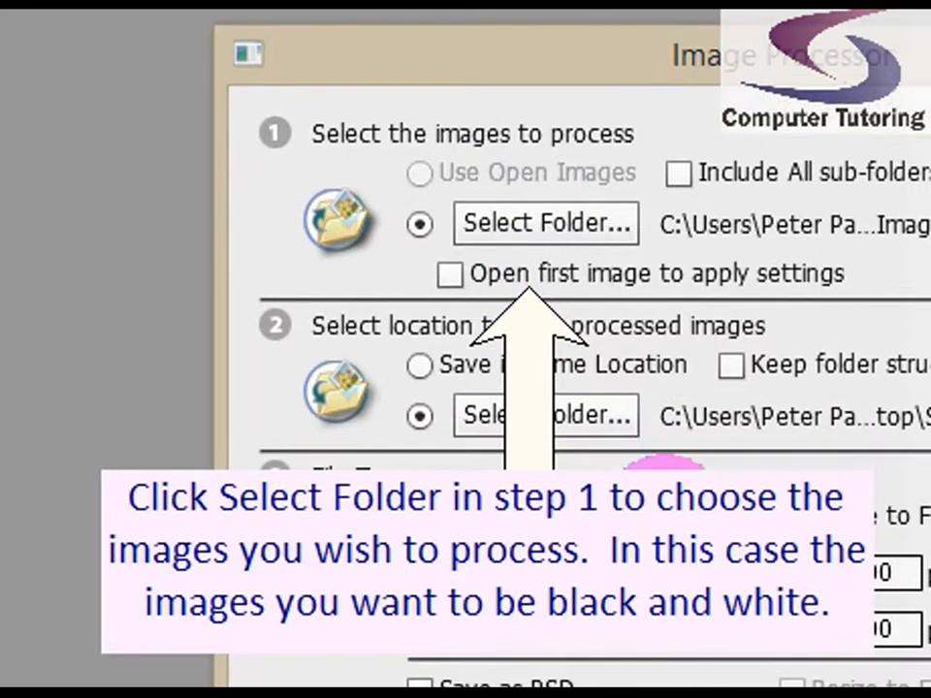
click(552, 227)
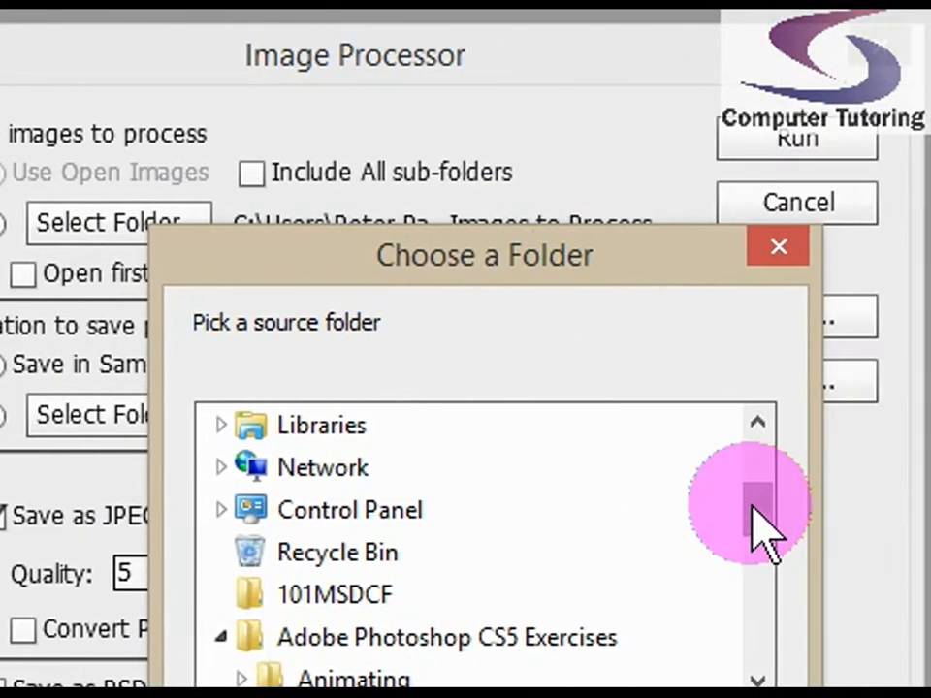
mouse_move(753, 505)
mouse_down()
mouse_move(752, 457)
mouse_move(744, 528)
mouse_move(752, 533)
mouse_move(753, 574)
mouse_up()
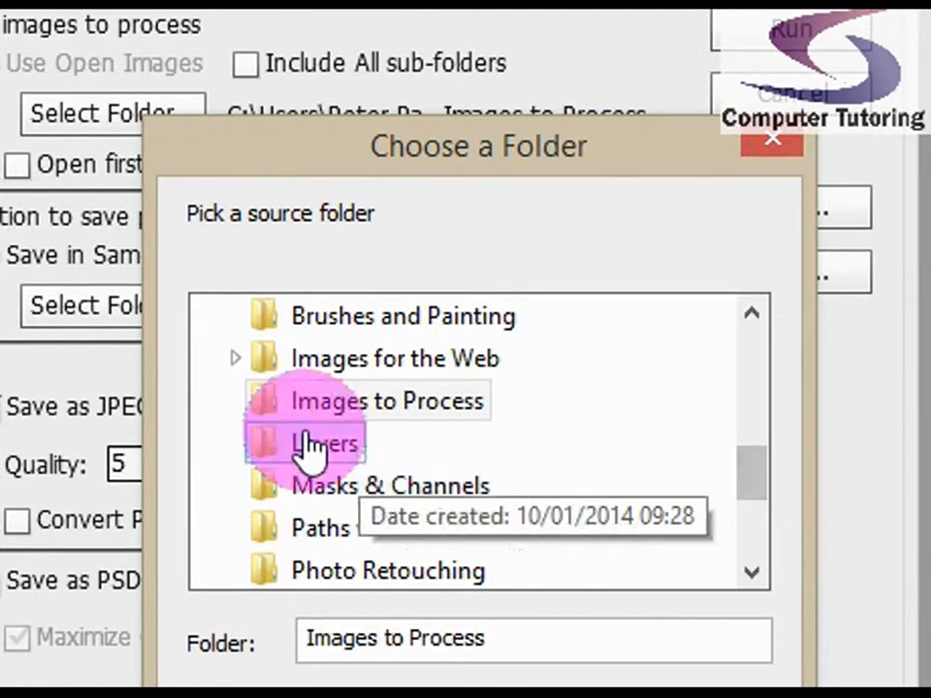
click(274, 451)
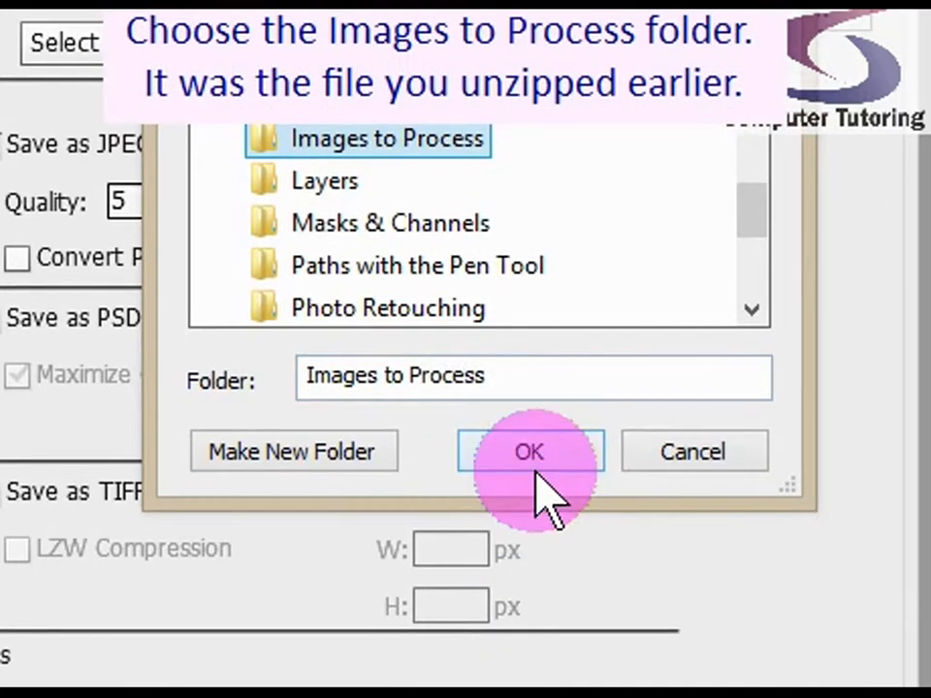
click(536, 454)
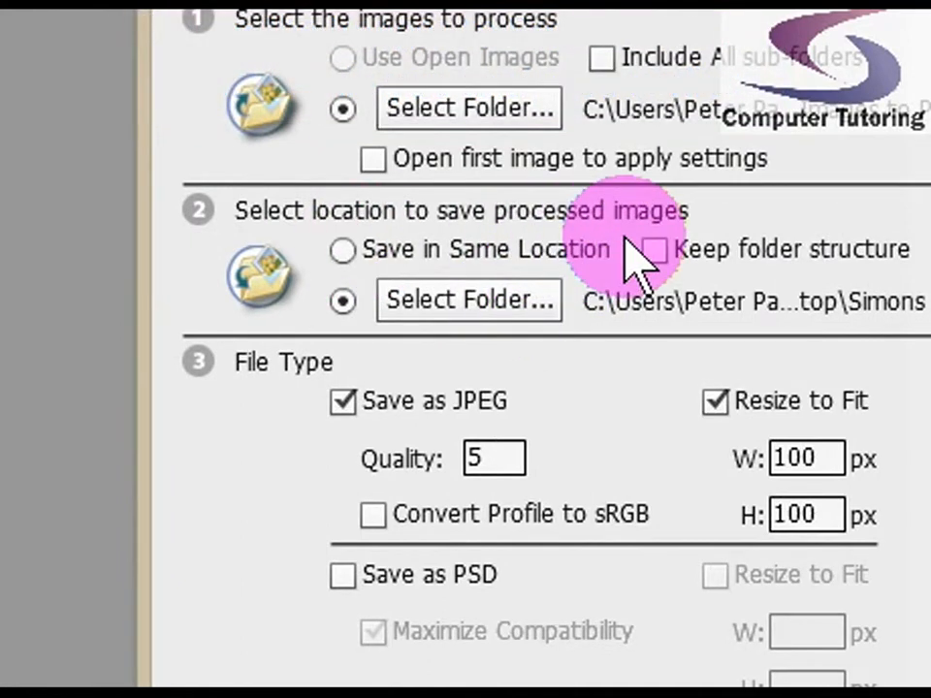
Step: Create a folder named "processed images" on the Desktop and choose it as the location for saving the processed images
click(482, 307)
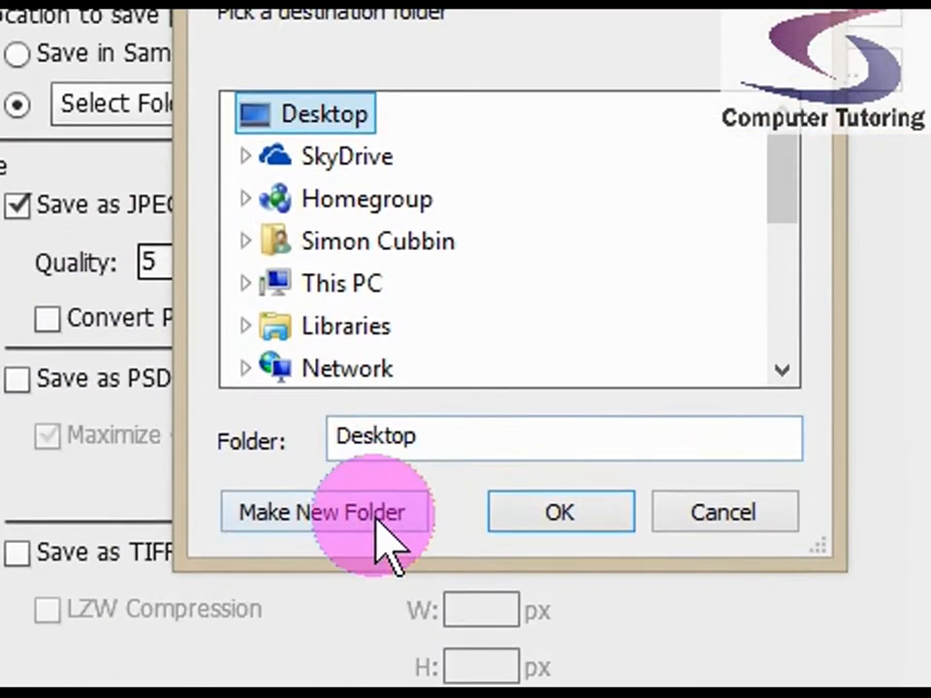
click(378, 521)
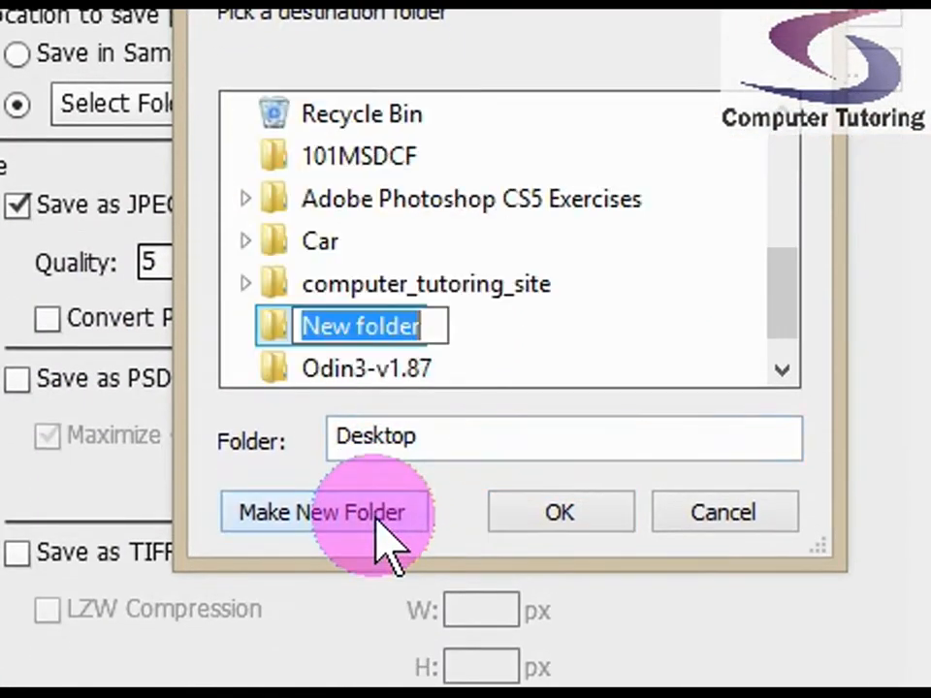
text(processe)
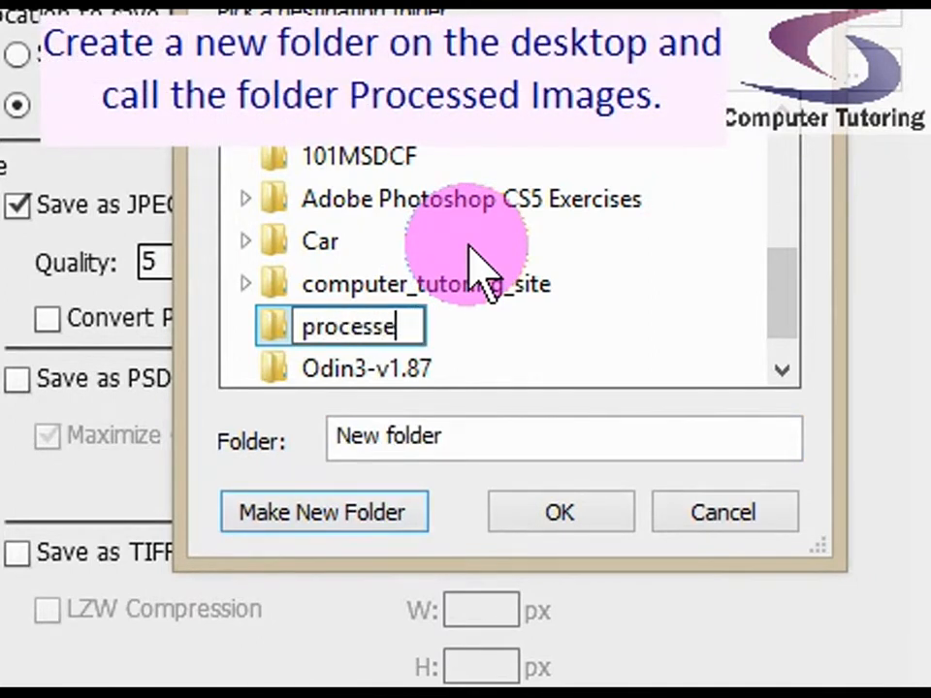
text(d images)
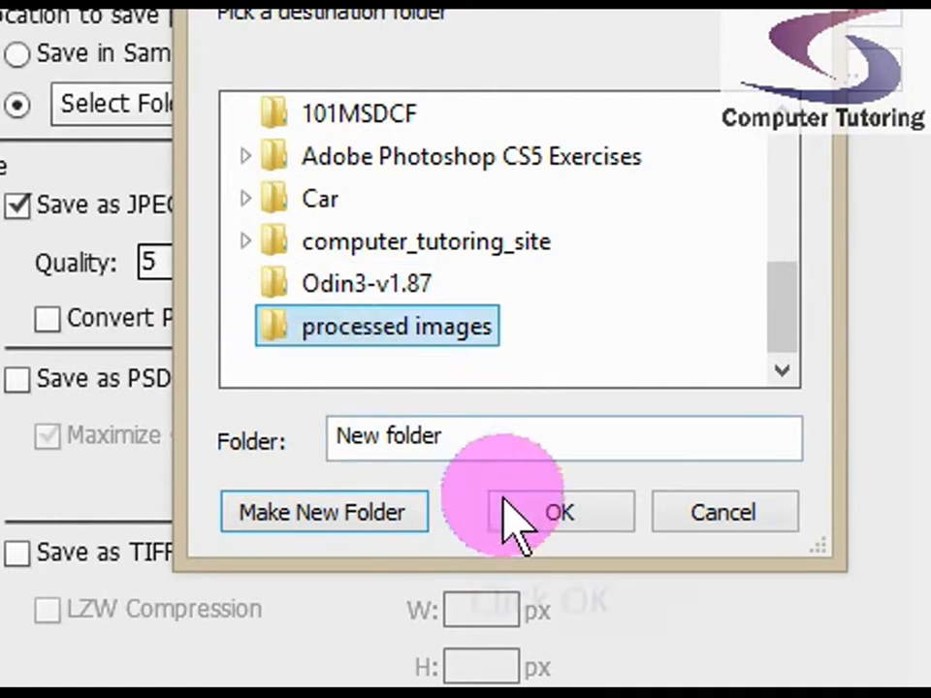
click(562, 514)
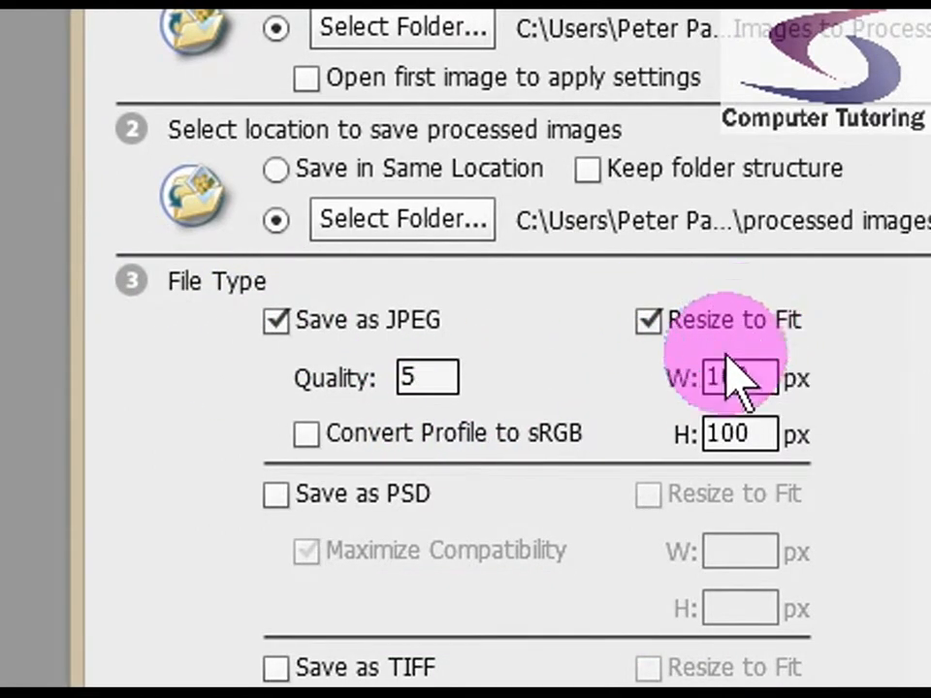
Step: Set the JPEG Resize to Fit dimensions to 150 px width and 150 px height
double_click(754, 379)
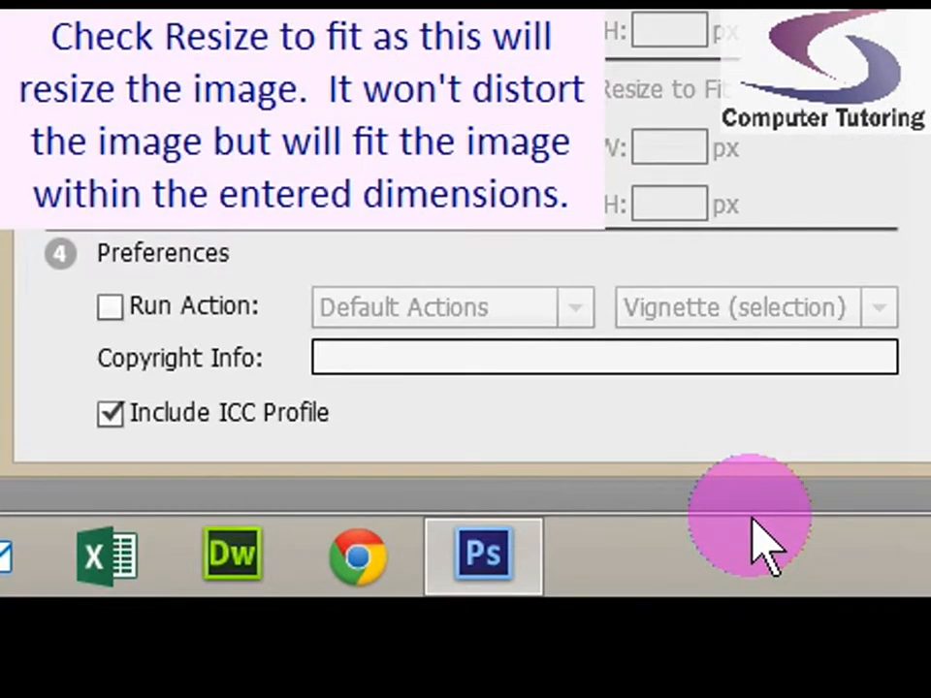
text(150)
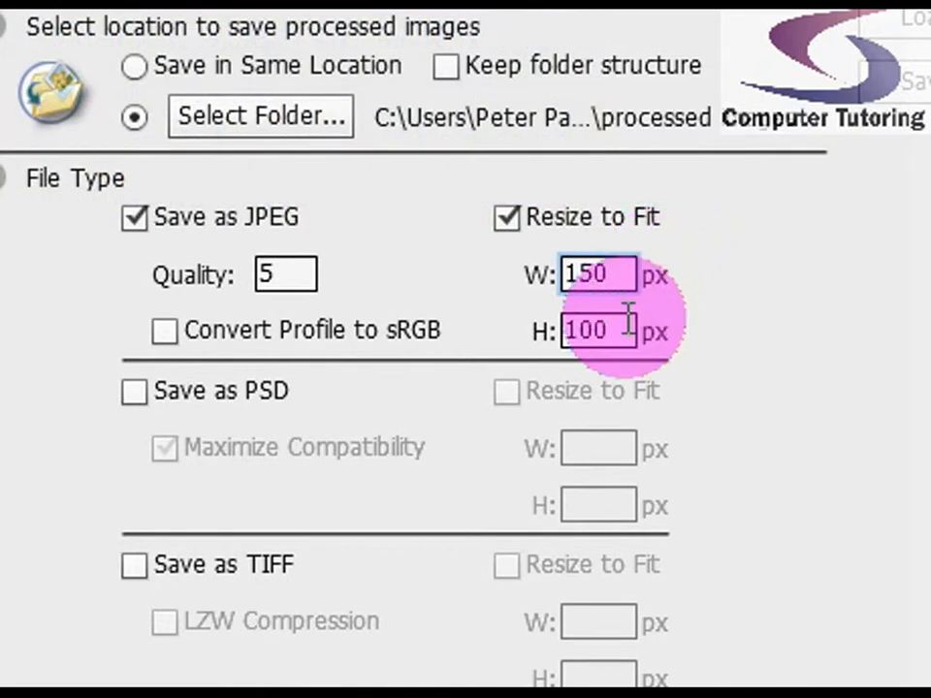
drag(623, 321, 506, 315)
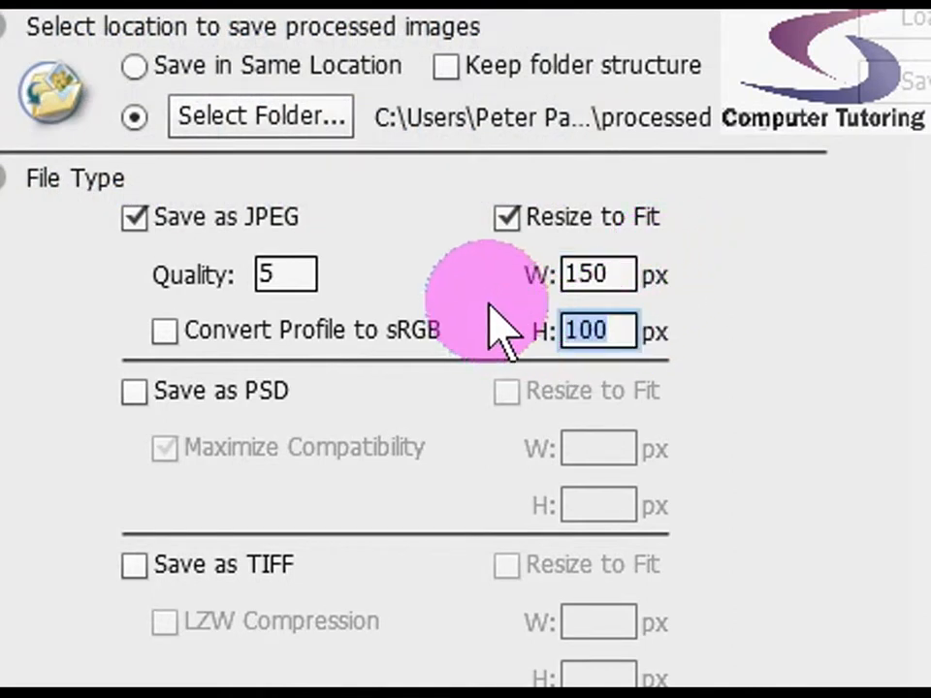
text(150)
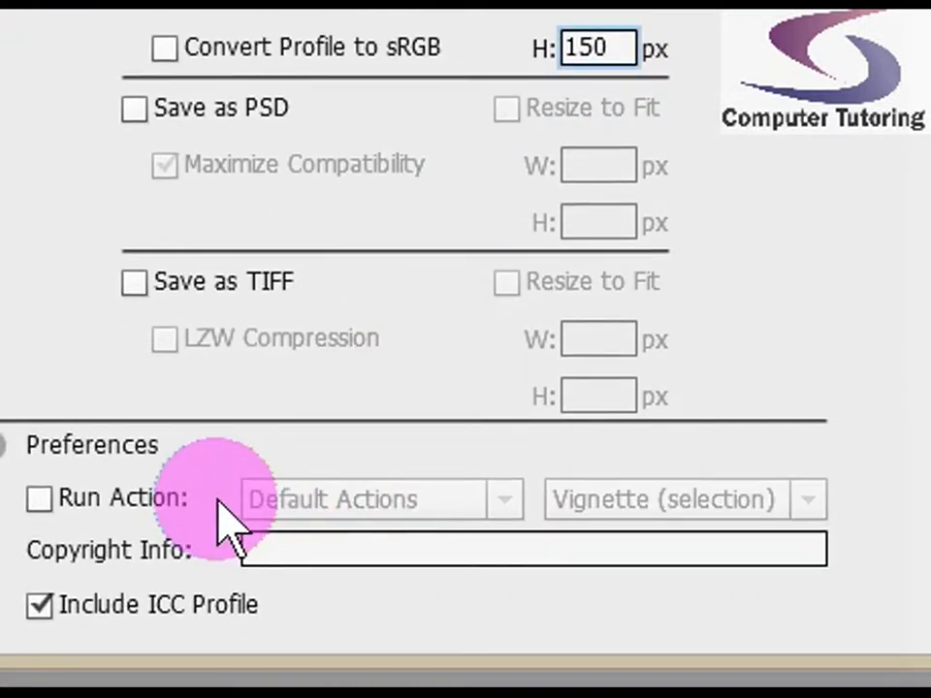
Step: Enable running the Black & White Photo action from Default Actions on the images and run the Image Processor
click(173, 500)
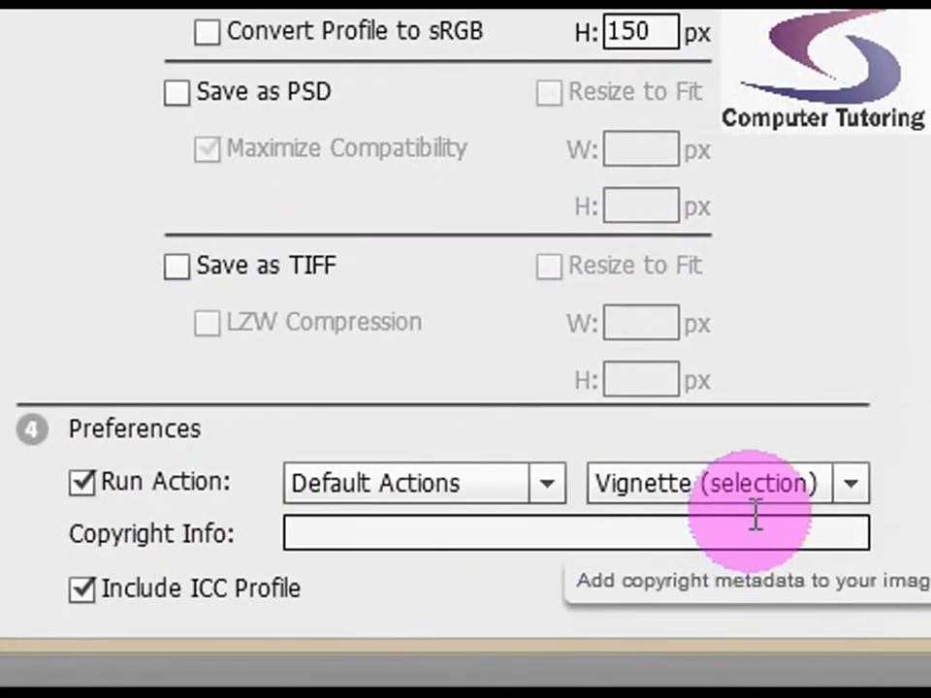
click(926, 491)
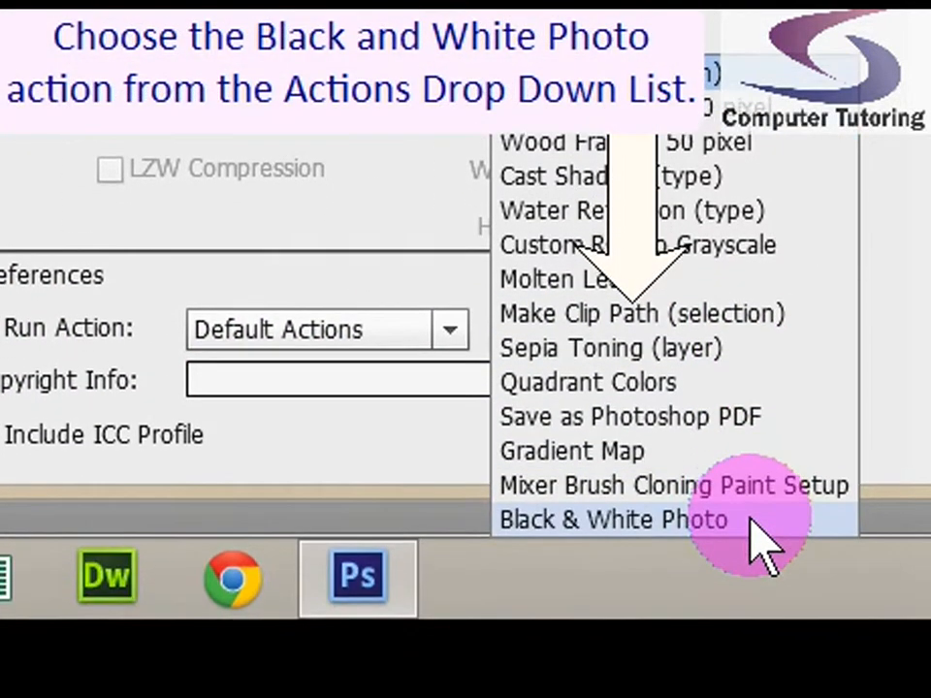
click(747, 673)
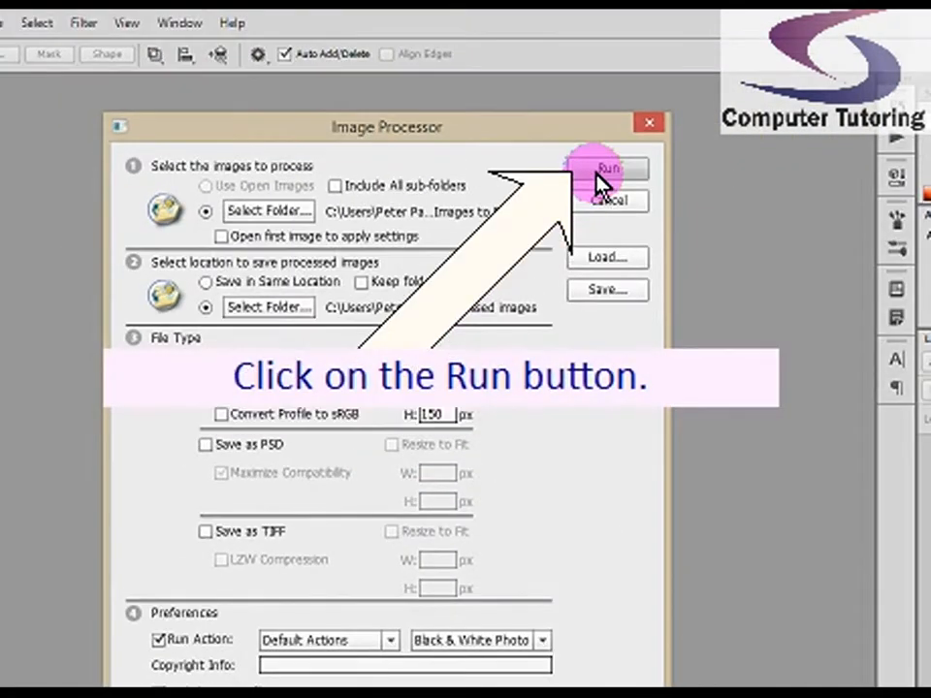
click(593, 174)
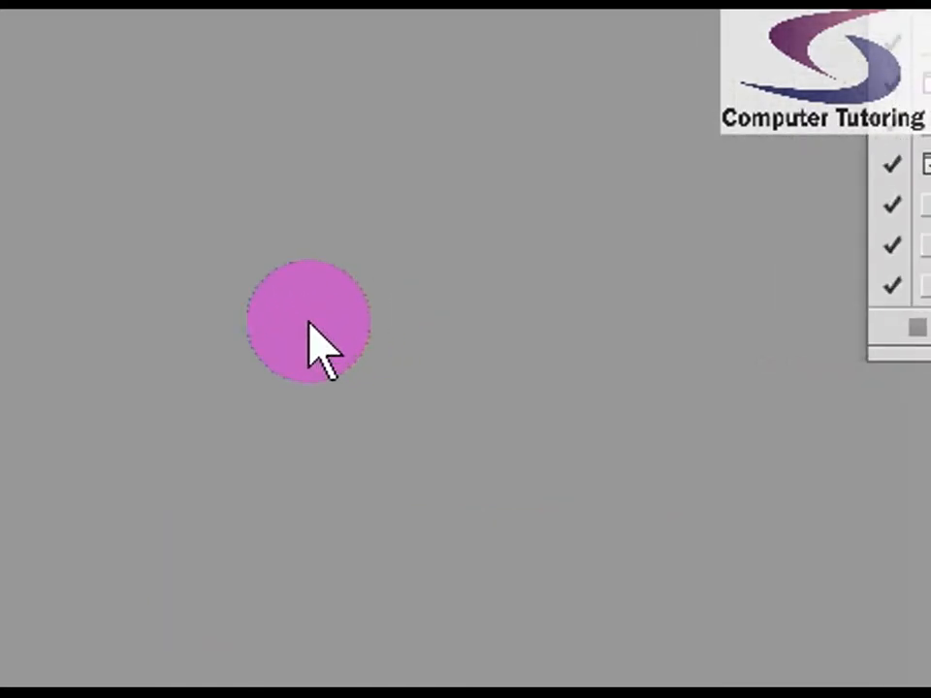
Step: Switch to Adobe Bridge and open the JPEG folder inside the Desktop's processed images folder to examine the converted photos
click(117, 37)
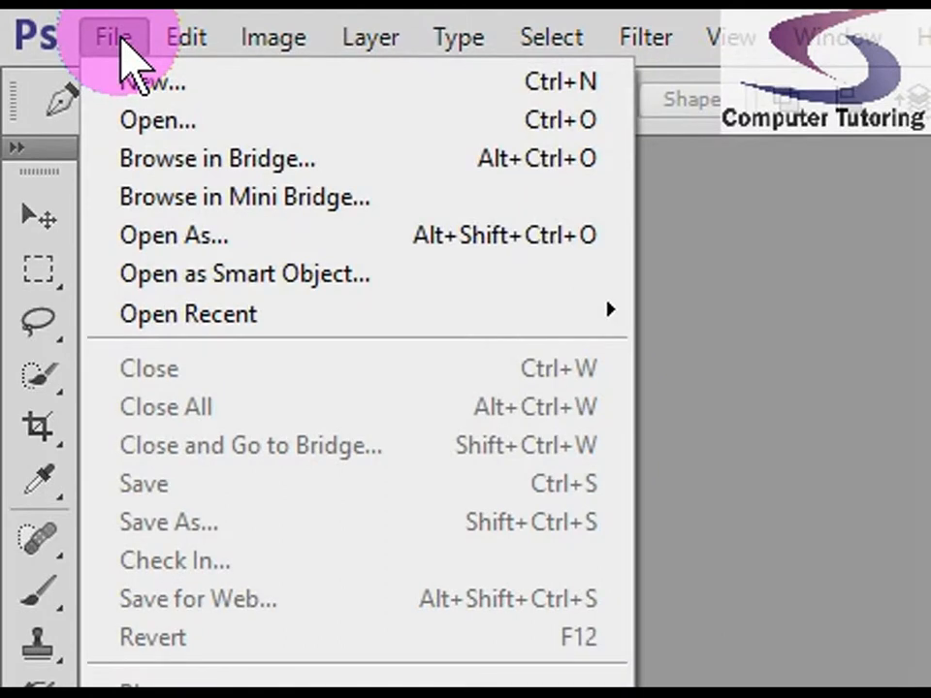
click(192, 163)
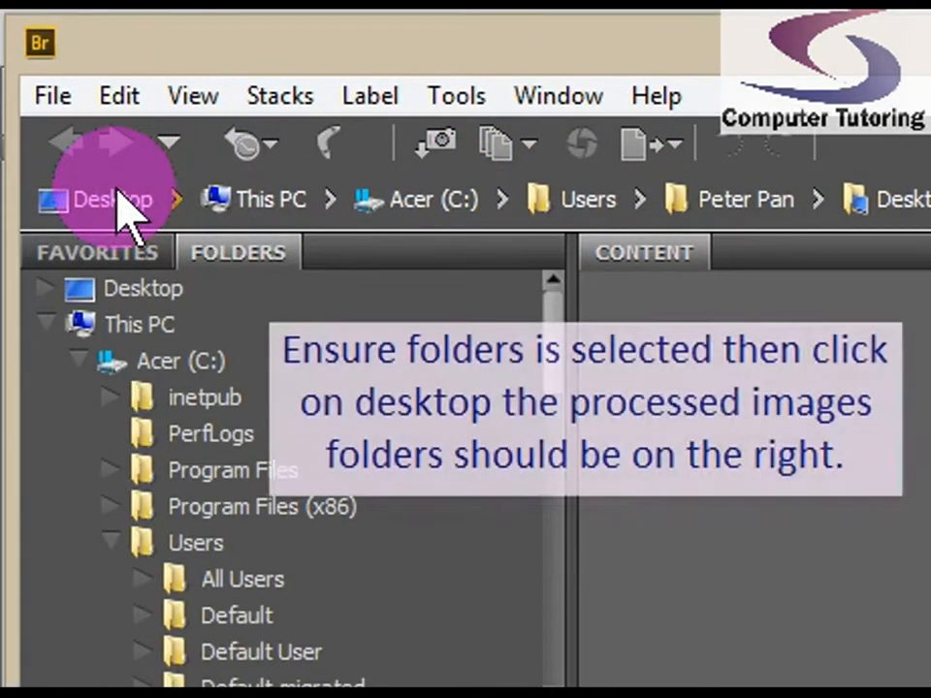
click(119, 189)
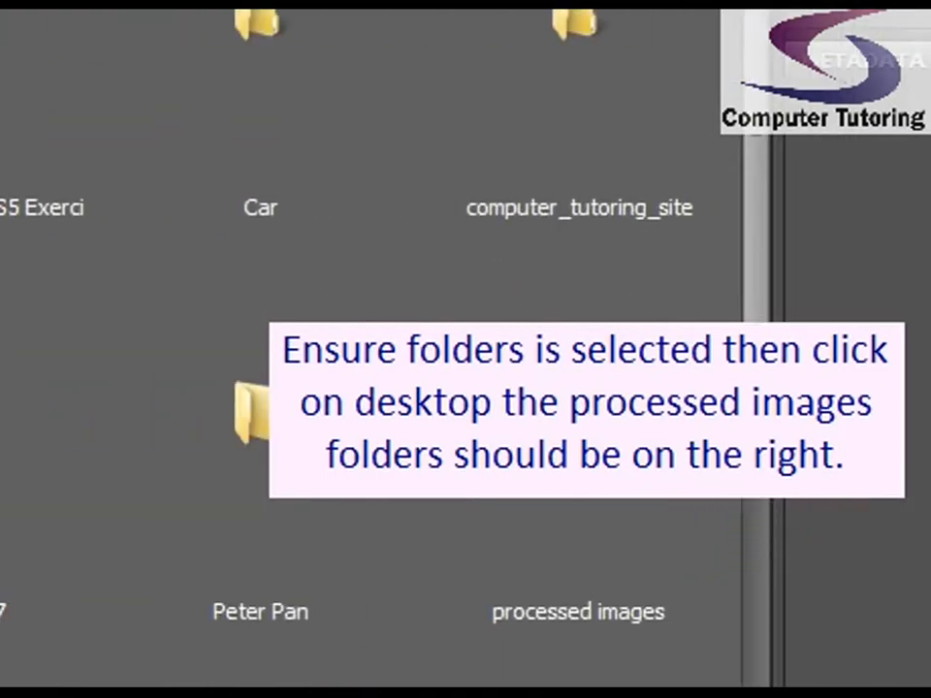
double_click(578, 409)
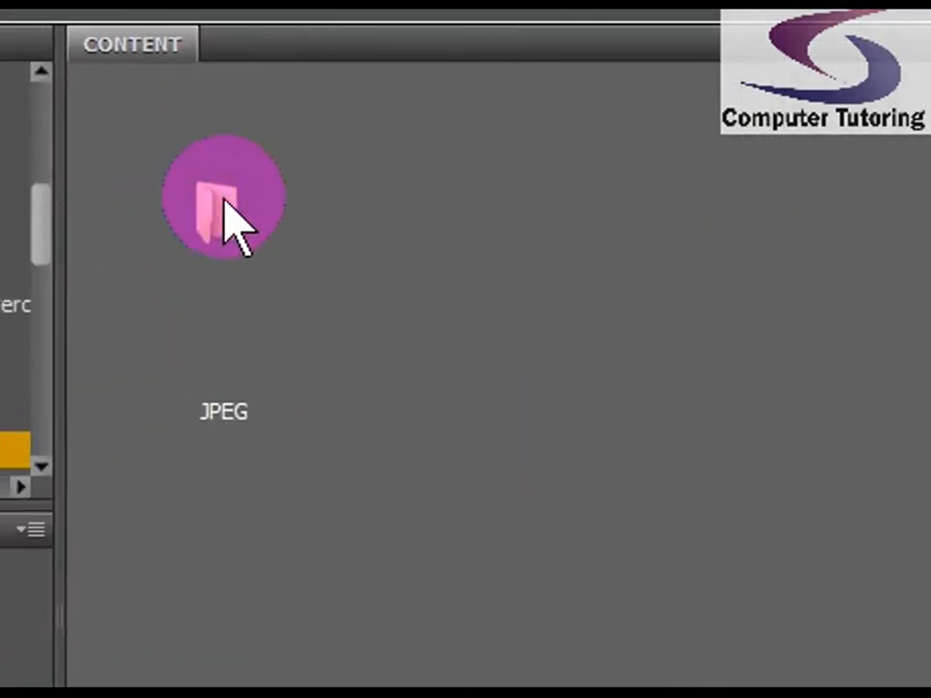
double_click(233, 218)
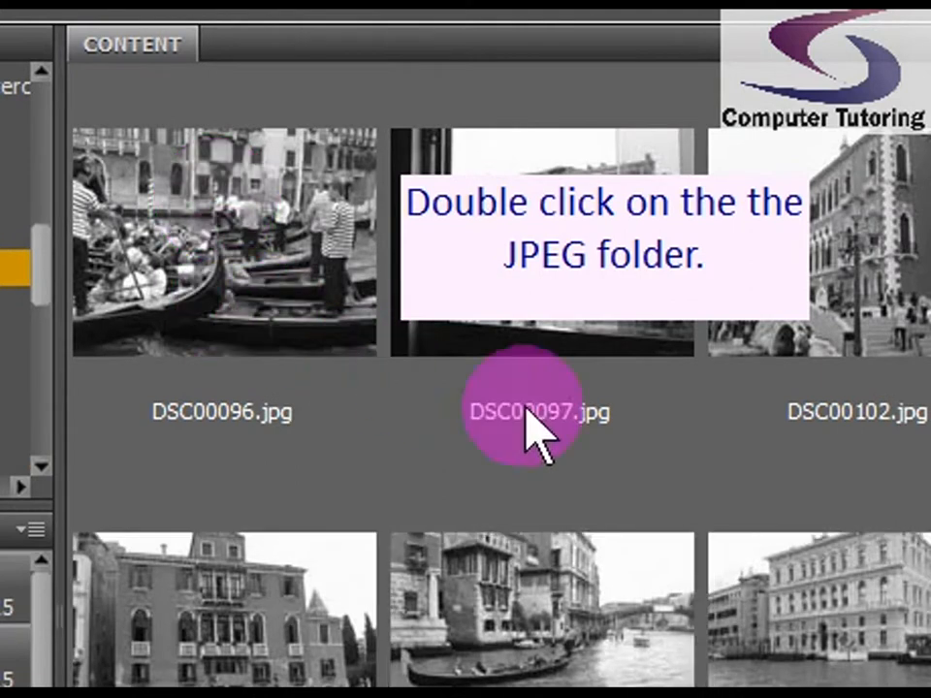